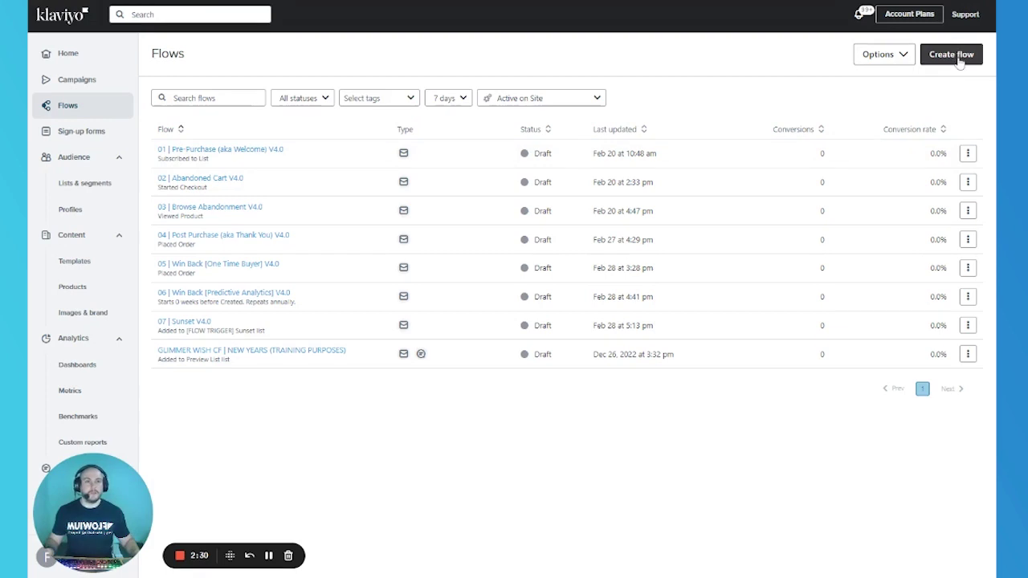
Step: Create a new flow from scratch named "00 Test"
{"action": "left_click", "coordinate": [959, 58]}
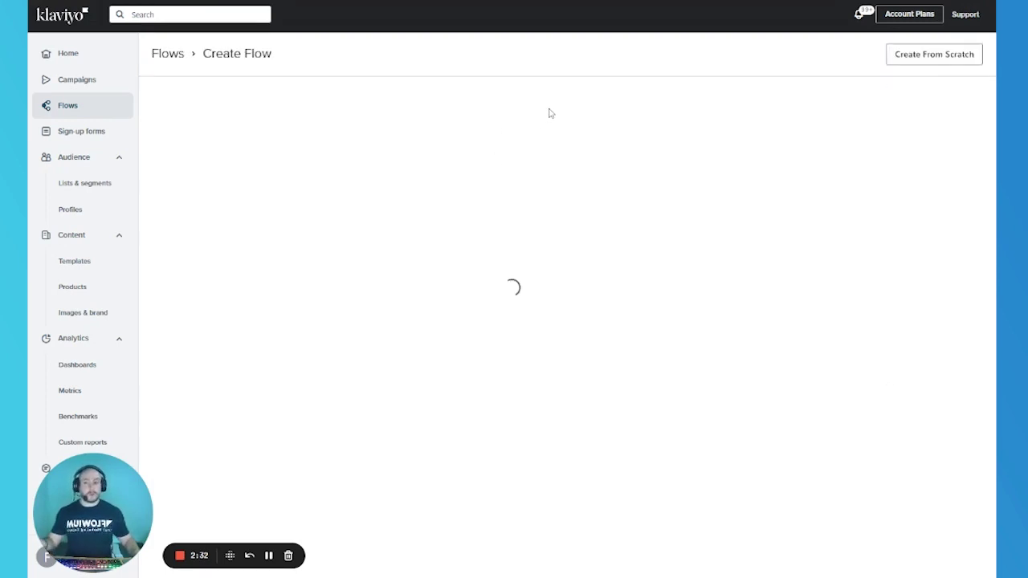
{"action": "left_click", "coordinate": [905, 56]}
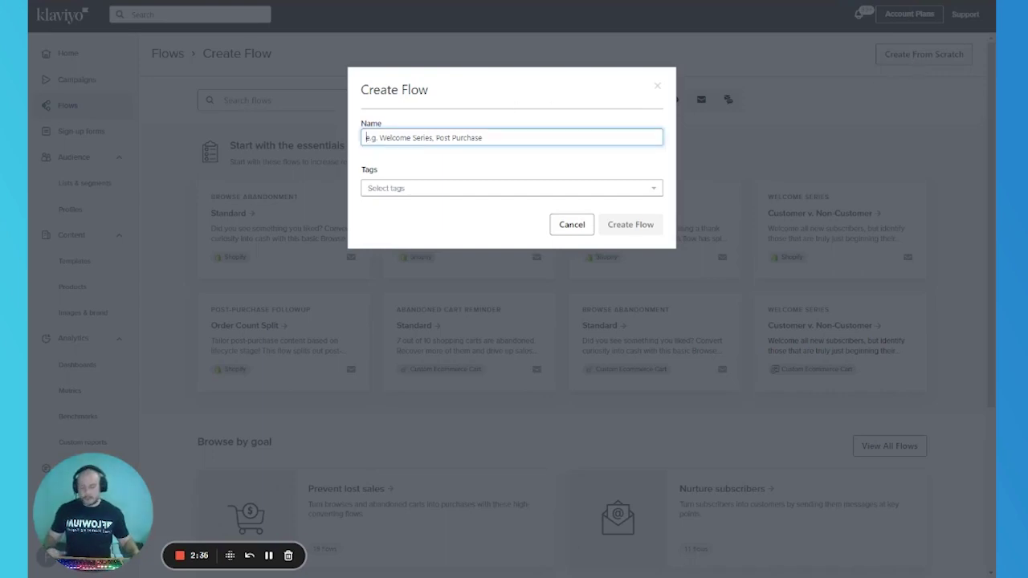
{"action": "type", "text": "00 Test"}
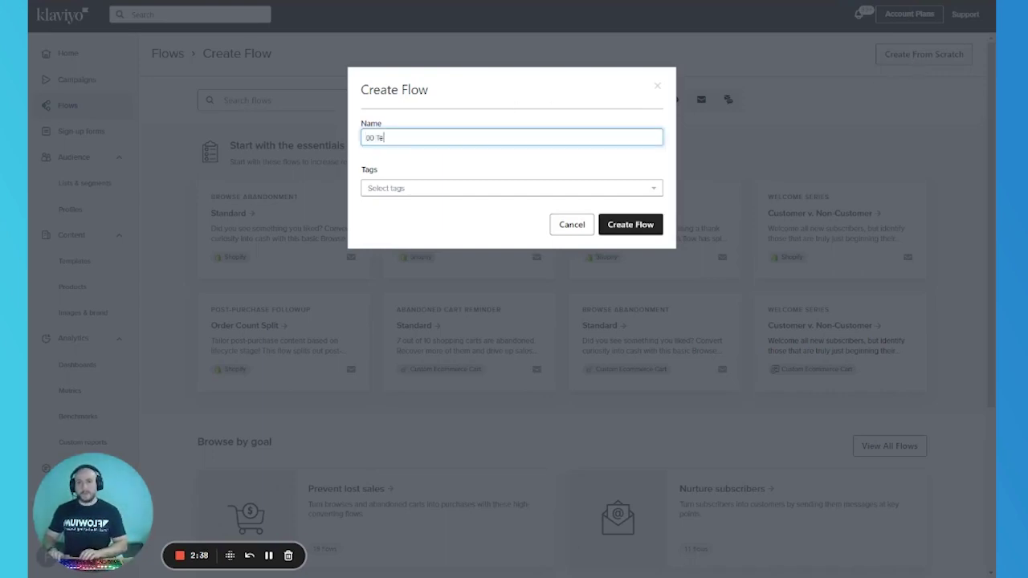
{"action": "left_click", "coordinate": [616, 227]}
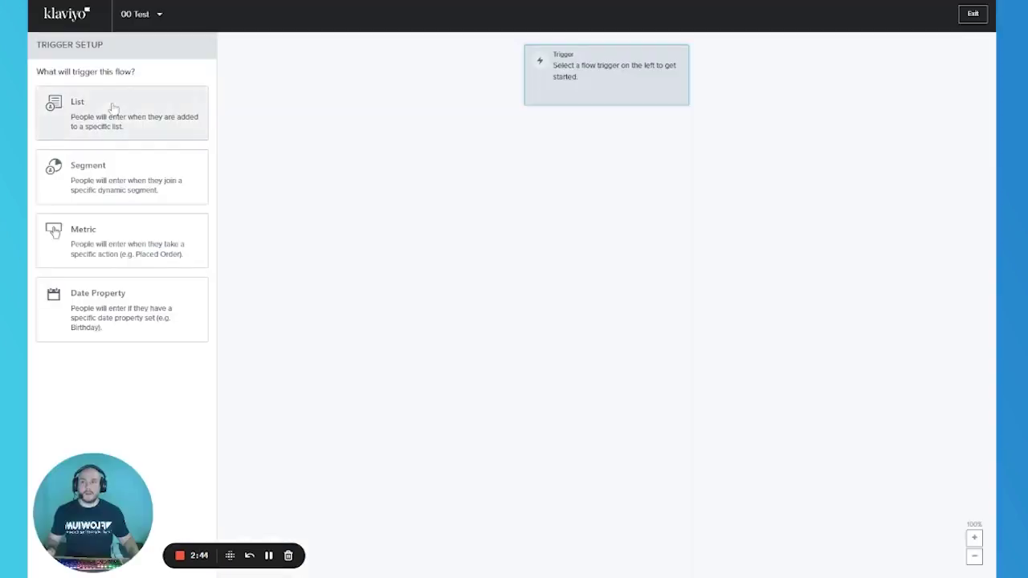
Step: Set the flow trigger to the Shopify Placed Order metric and save the trigger setup
{"action": "left_click", "coordinate": [112, 235]}
{"action": "left_click", "coordinate": [129, 154]}
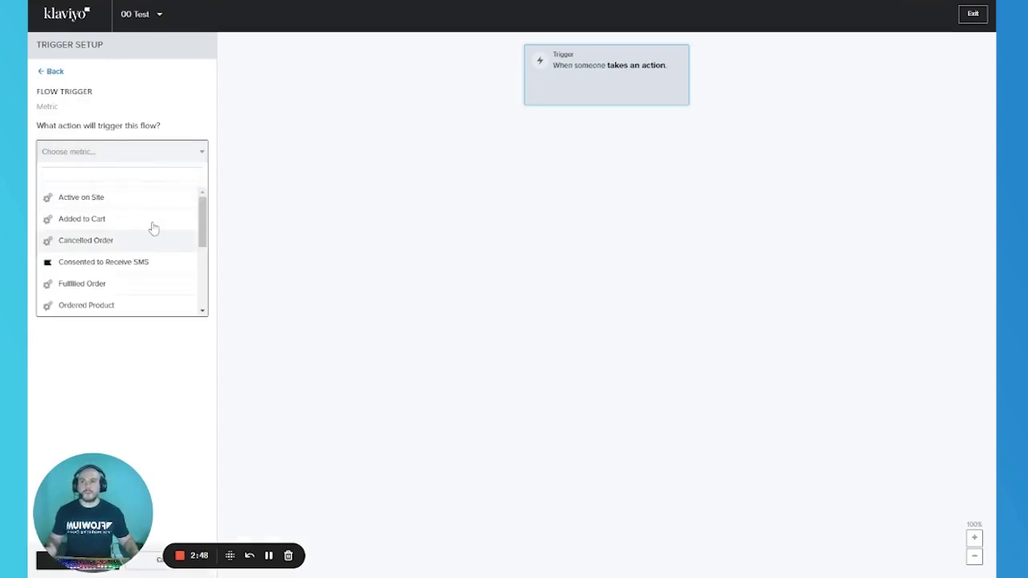
{"action": "type", "text": "pla"}
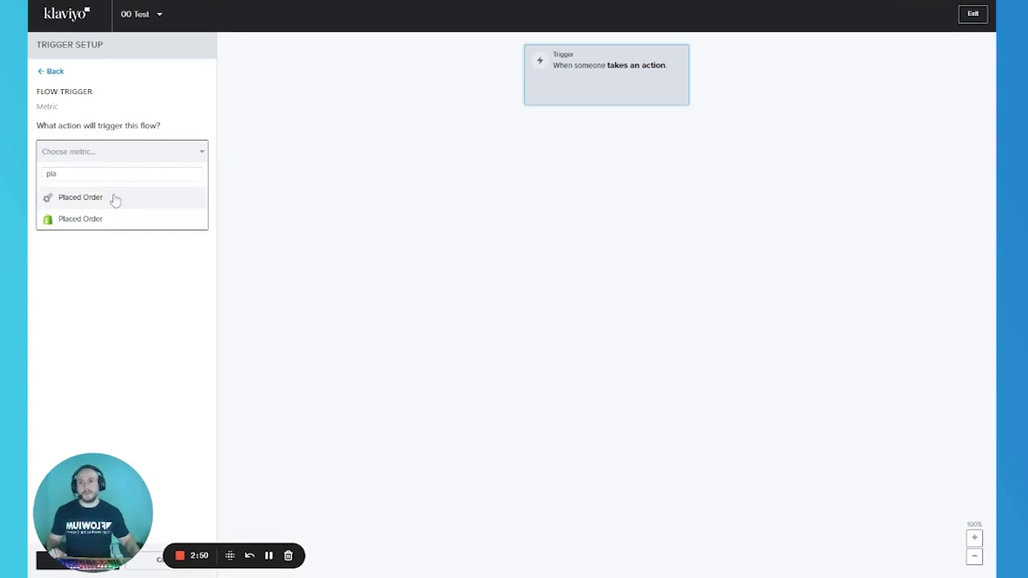
{"action": "left_click", "coordinate": [103, 219]}
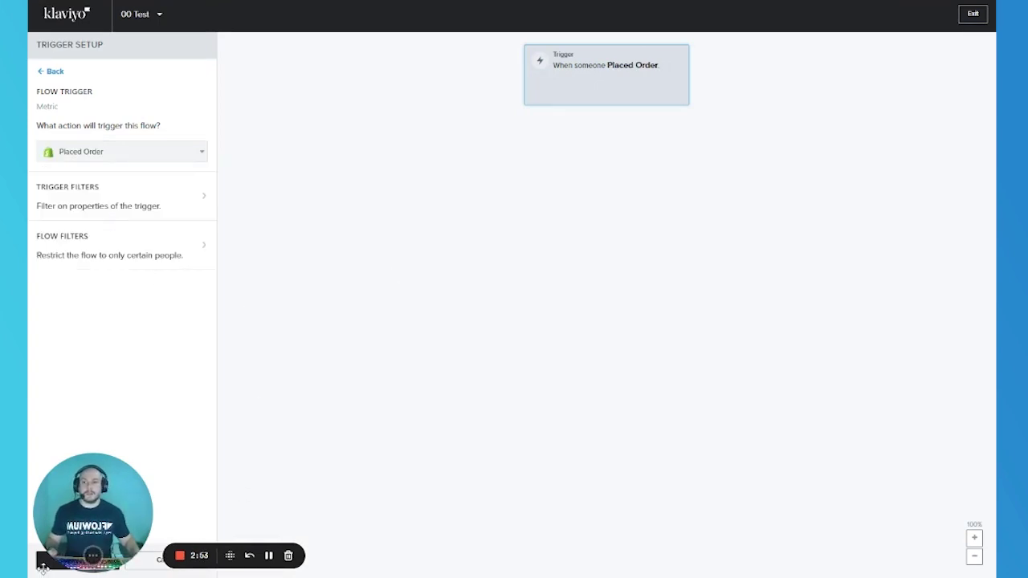
{"action": "left_click", "coordinate": [75, 557]}
Step: Add an email action directly below the Placed Order trigger
{"action": "left_click_drag", "start_coordinate": [89, 73], "coordinate": [546, 108]}
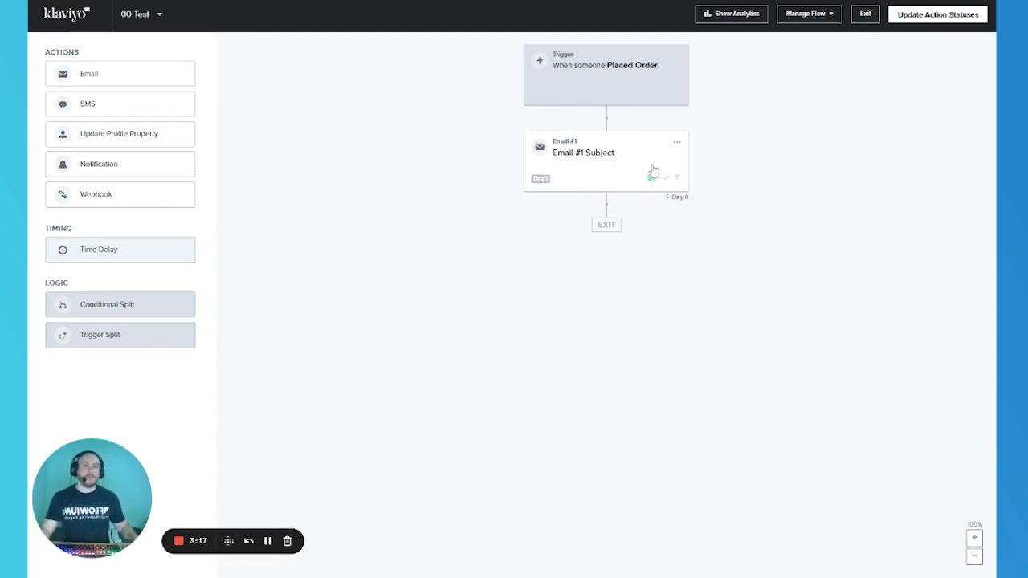
{"action": "left_click", "coordinate": [538, 178]}
{"action": "left_click", "coordinate": [538, 178]}
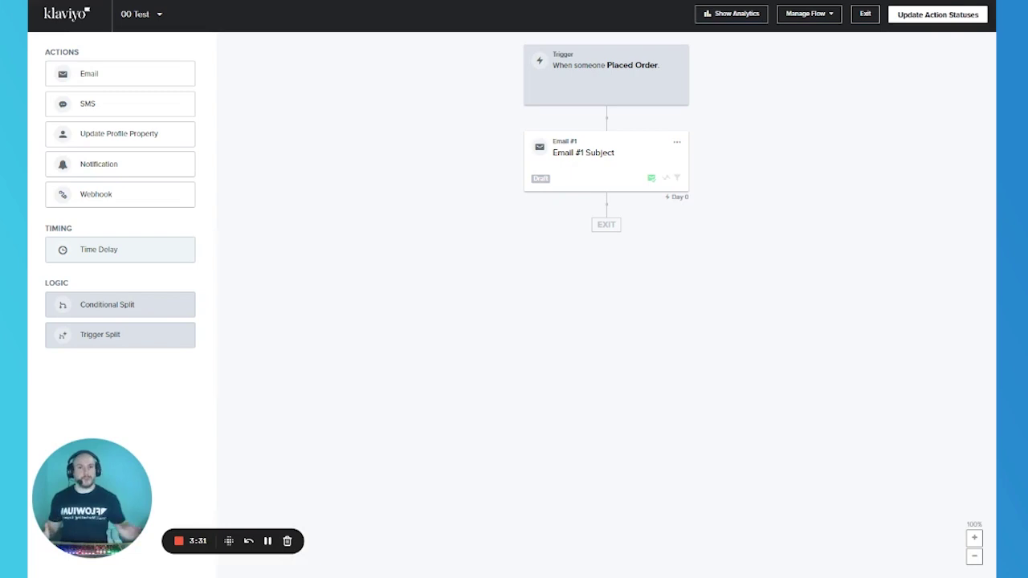
Step: Insert a time delay of 1 hour between the trigger and Email #1
{"action": "left_click_drag", "start_coordinate": [154, 251], "coordinate": [586, 121]}
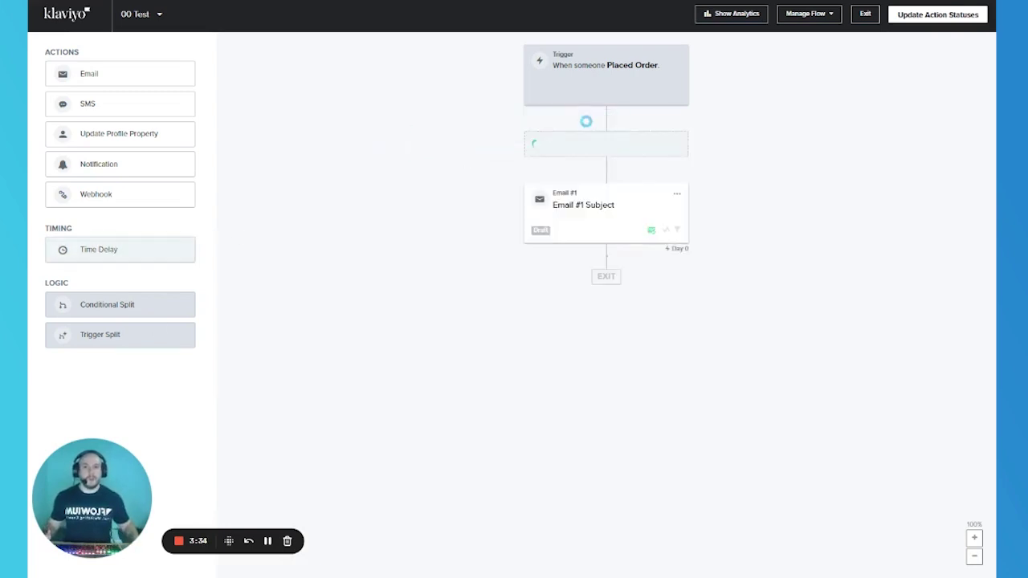
{"action": "double_click", "coordinate": [39, 94]}
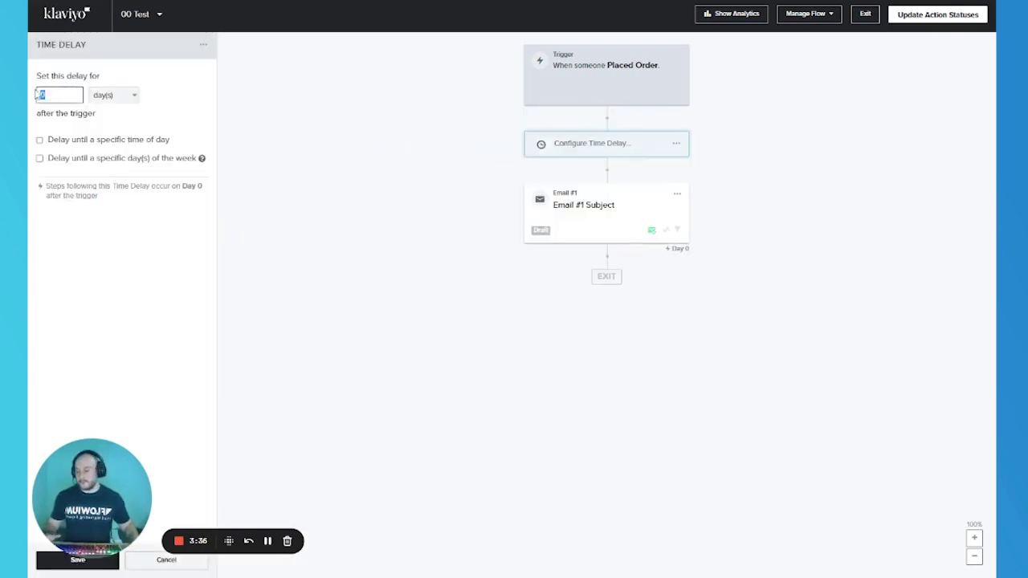
{"action": "type", "text": "1"}
{"action": "left_click", "coordinate": [113, 94]}
{"action": "left_click", "coordinate": [110, 117]}
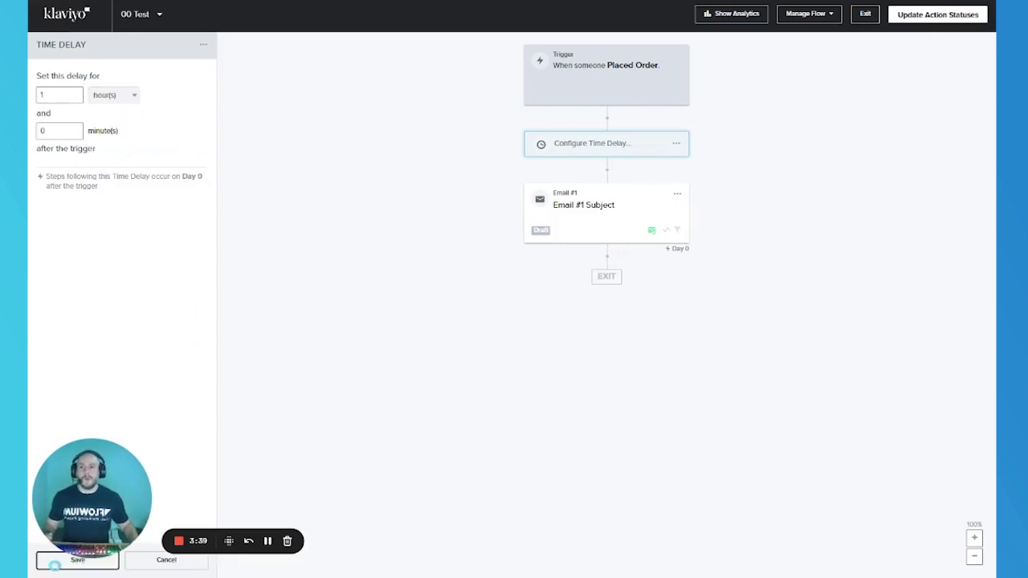
{"action": "left_click", "coordinate": [54, 564]}
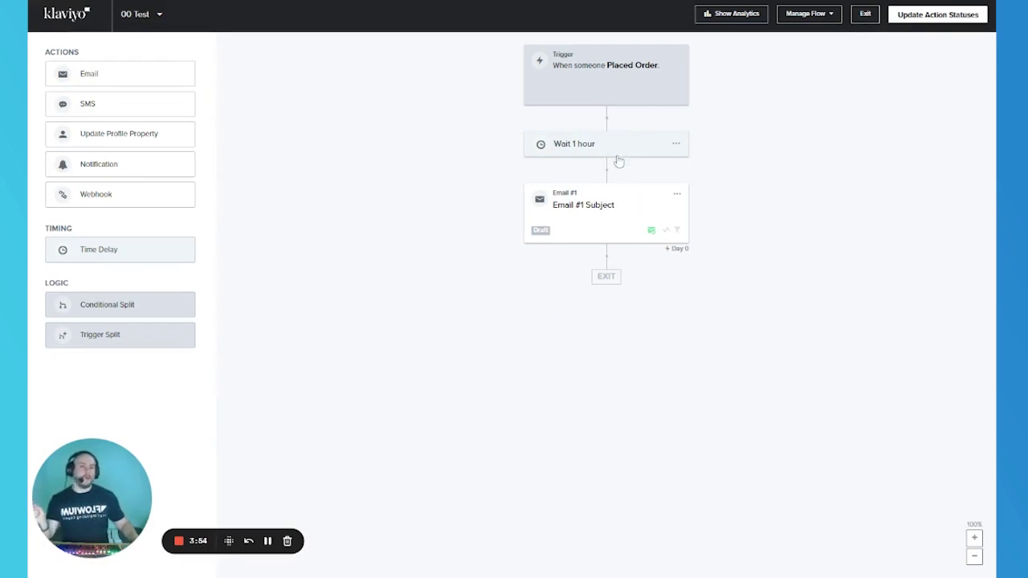
Step: Review the content, settings and send status of Email #1
{"action": "left_click", "coordinate": [618, 215]}
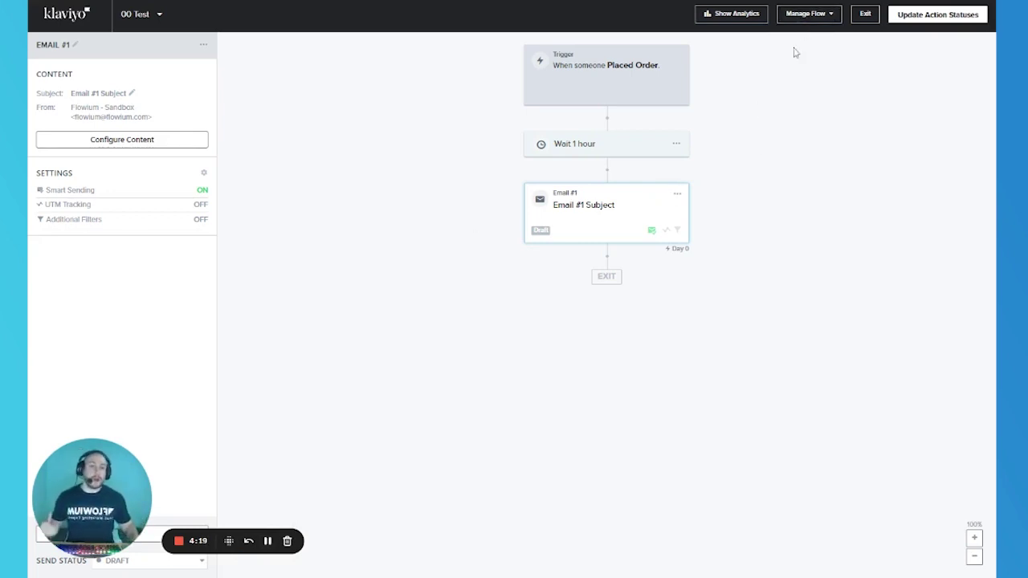
{"action": "left_click", "coordinate": [541, 229]}
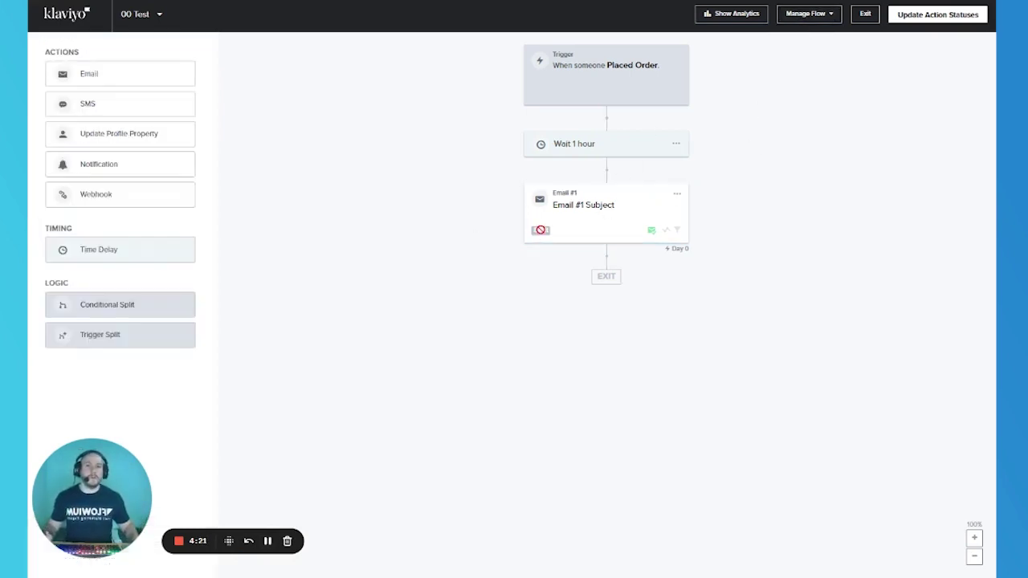
{"action": "left_click", "coordinate": [539, 230]}
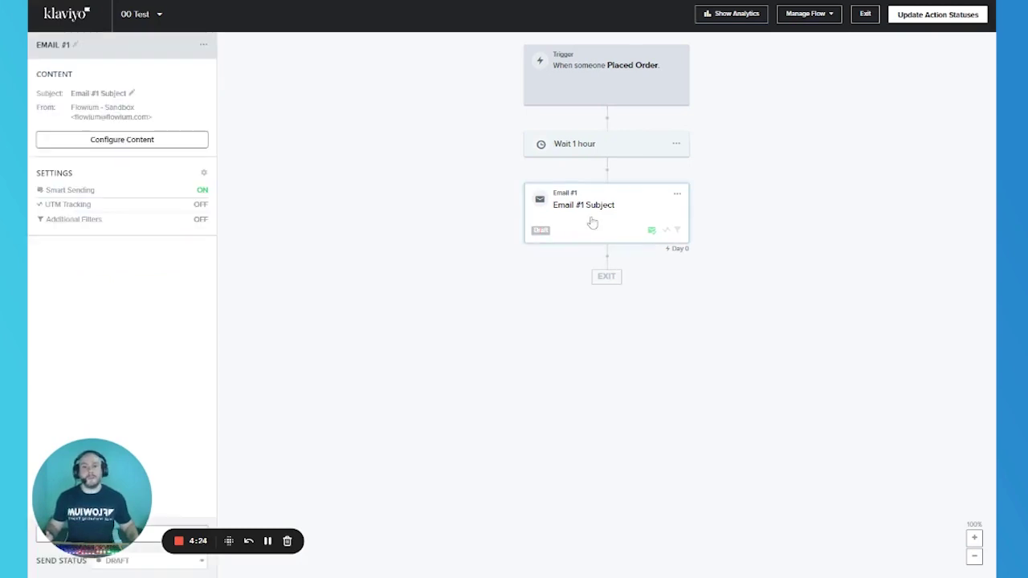
{"action": "left_click", "coordinate": [592, 223]}
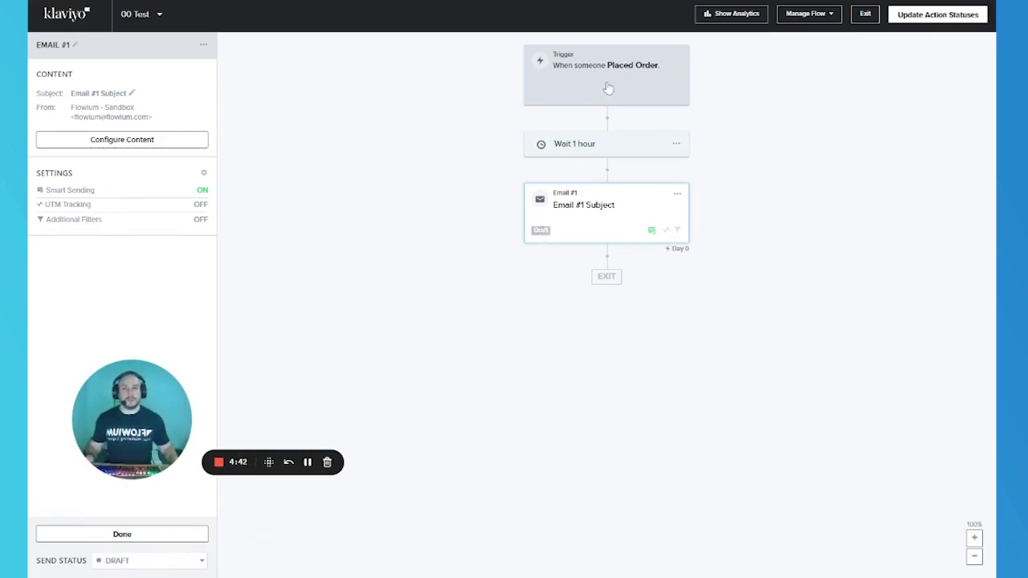
{"action": "left_click_drag", "start_coordinate": [118, 387], "coordinate": [78, 432]}
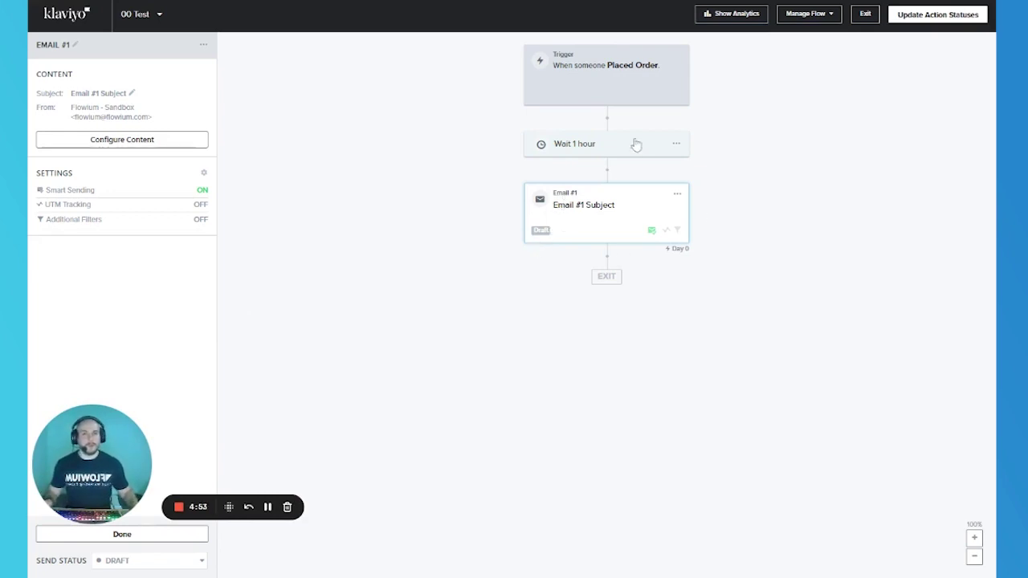
Step: View the Back-Populate Flow Recipients option for this flow and close it without back-populating
{"action": "left_click", "coordinate": [807, 18]}
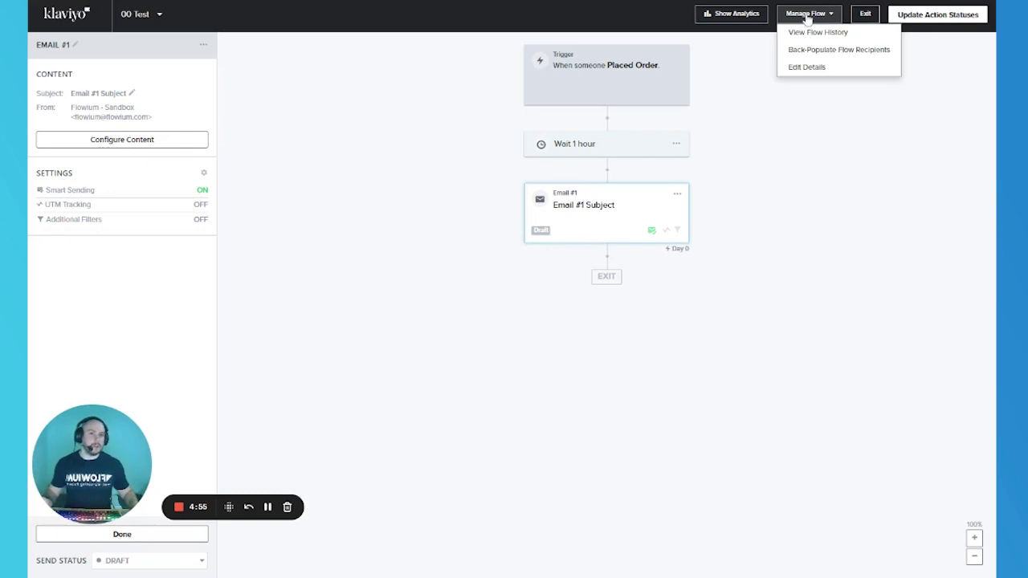
{"action": "left_click", "coordinate": [835, 53]}
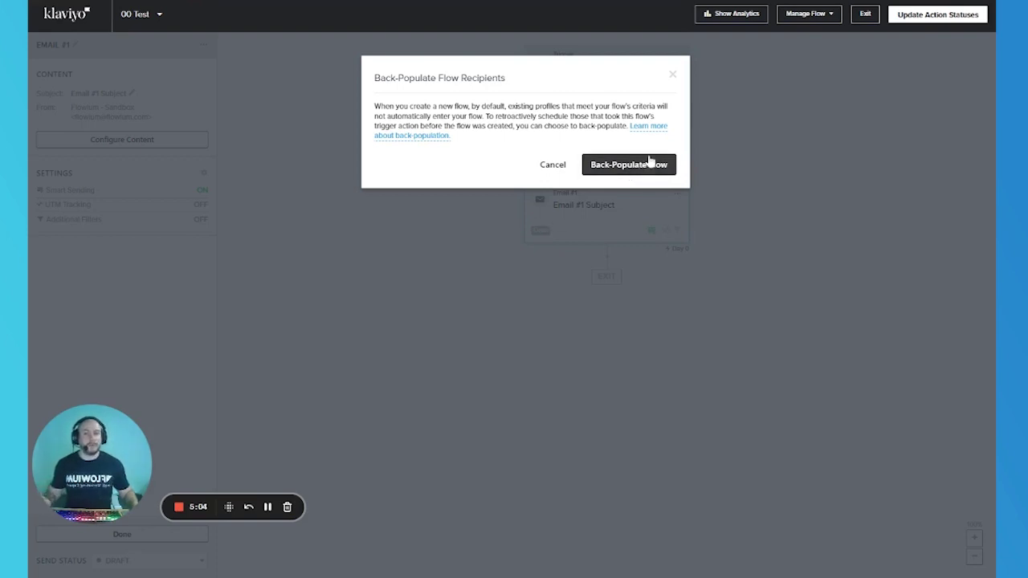
{"action": "left_click", "coordinate": [672, 75]}
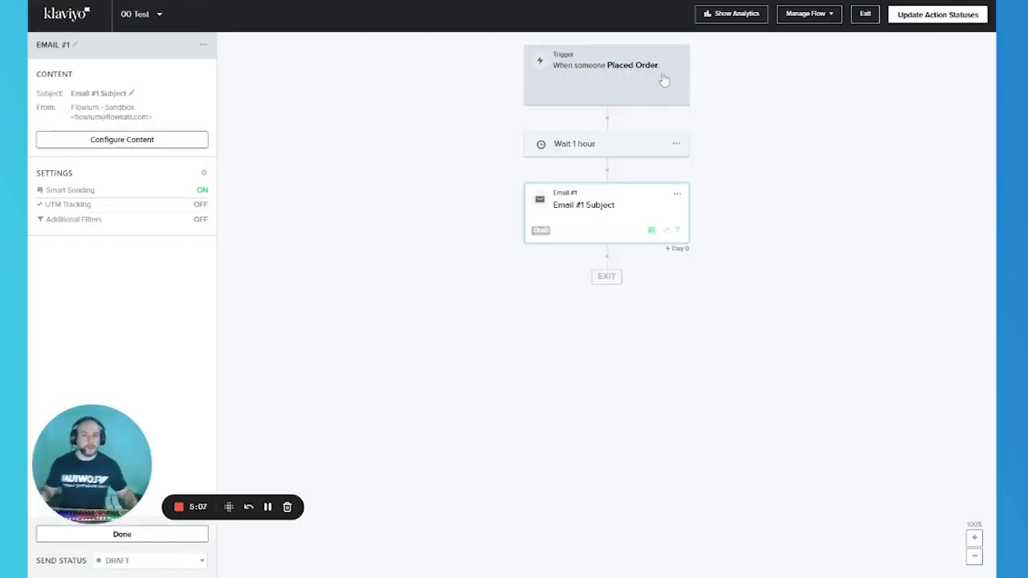
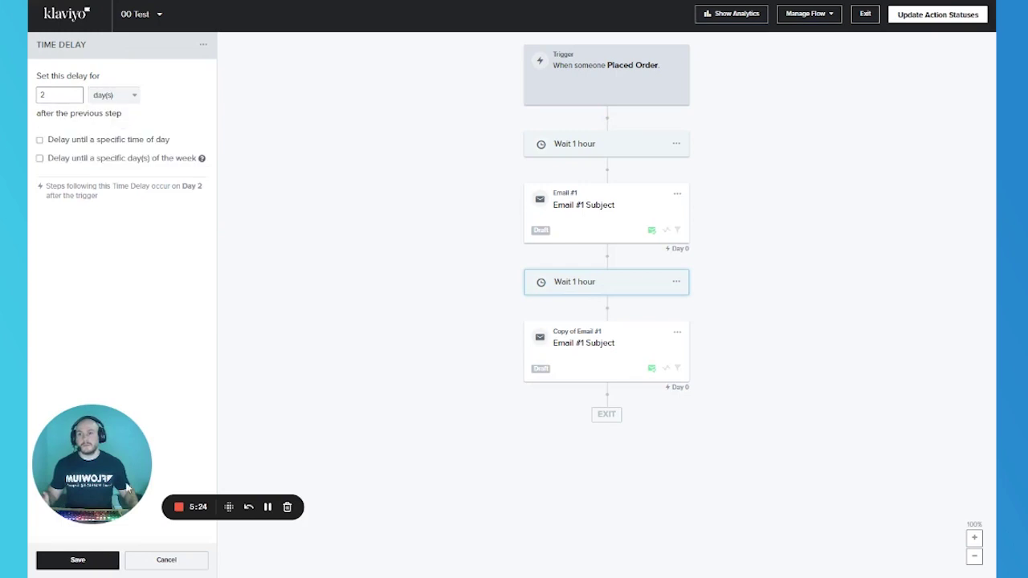
Step: Save a delay of 2 days between Email #1 and its copy
{"action": "left_click", "coordinate": [78, 560]}
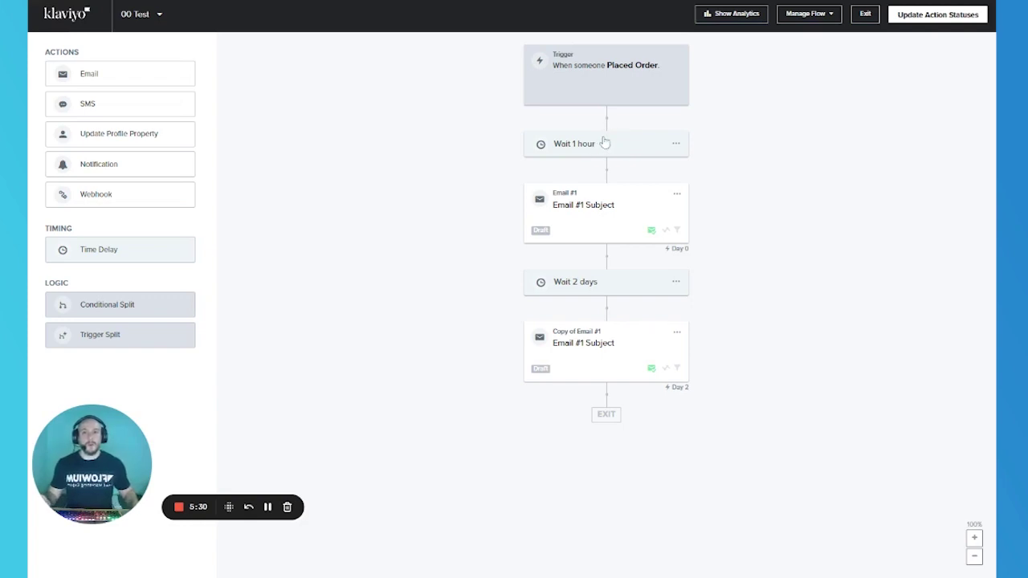
Step: Examine Email #1, the second time delay and the copied email in the flow
{"action": "left_click", "coordinate": [593, 219]}
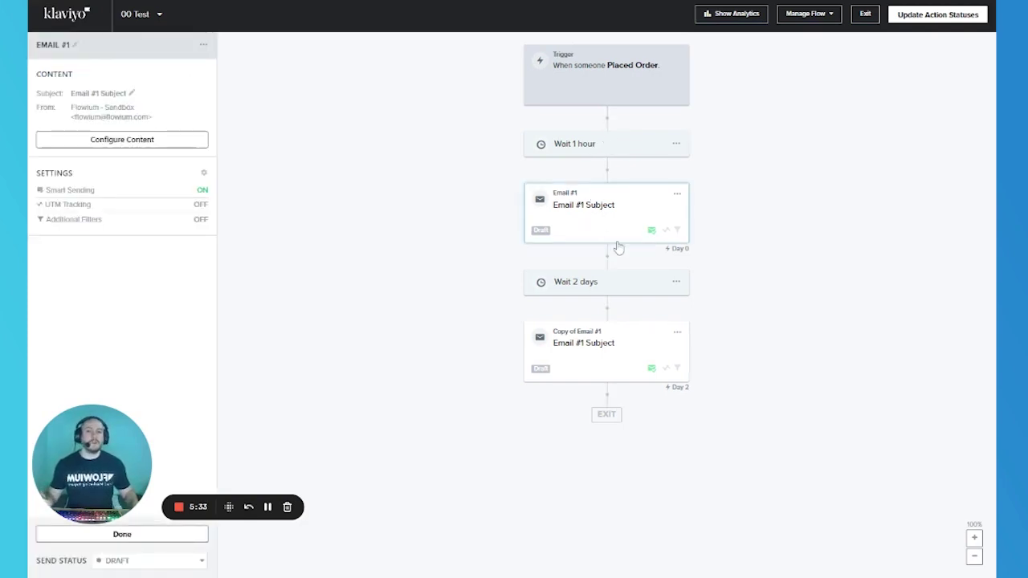
{"action": "left_click", "coordinate": [599, 203]}
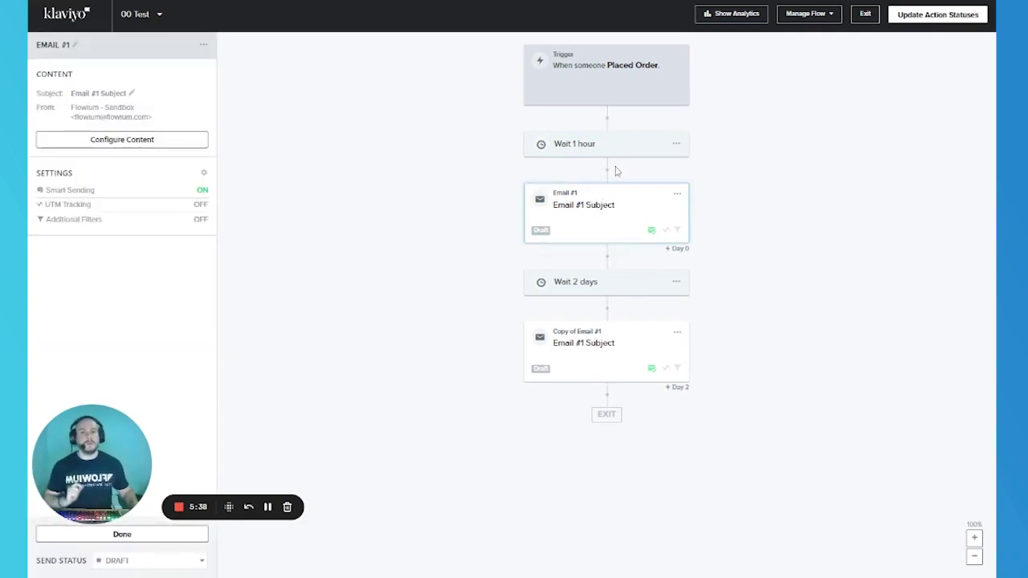
{"action": "left_click", "coordinate": [596, 285]}
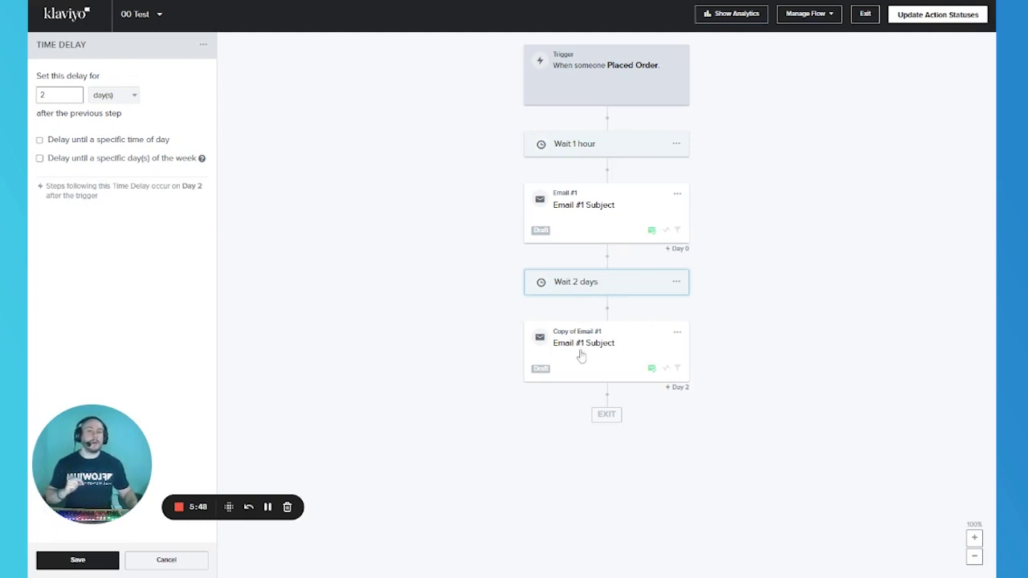
{"action": "left_click", "coordinate": [608, 364]}
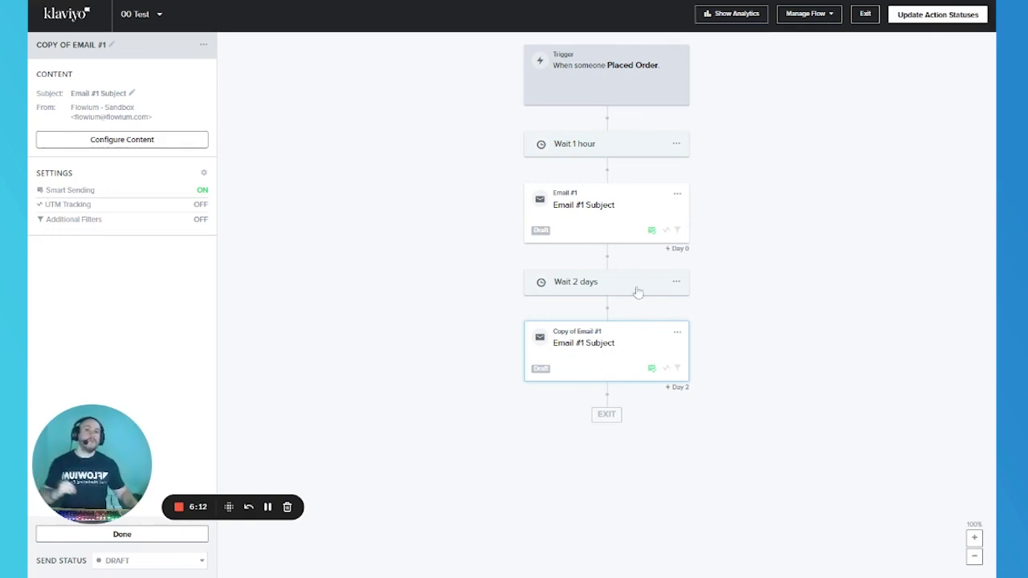
{"action": "left_click", "coordinate": [624, 342]}
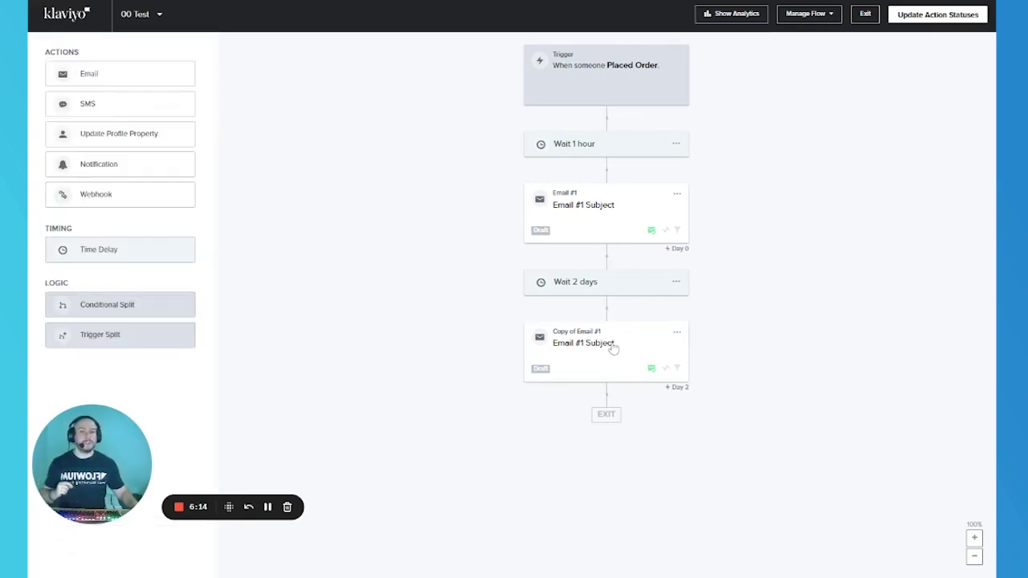
{"action": "left_click", "coordinate": [611, 346]}
{"action": "left_click", "coordinate": [605, 198]}
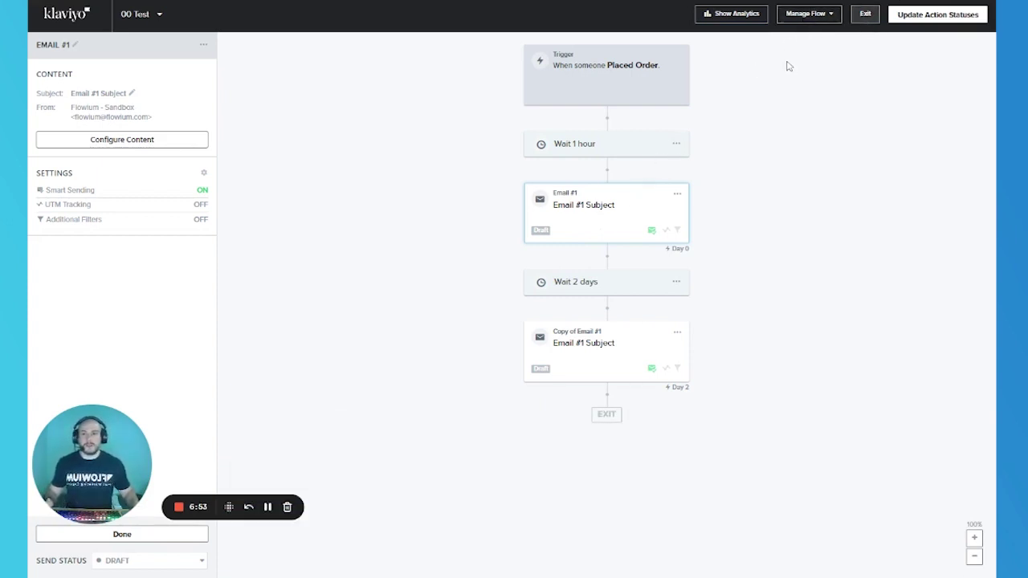
Step: Exit the current flow and create another flow from scratch named "01 test"
{"action": "left_click", "coordinate": [866, 16]}
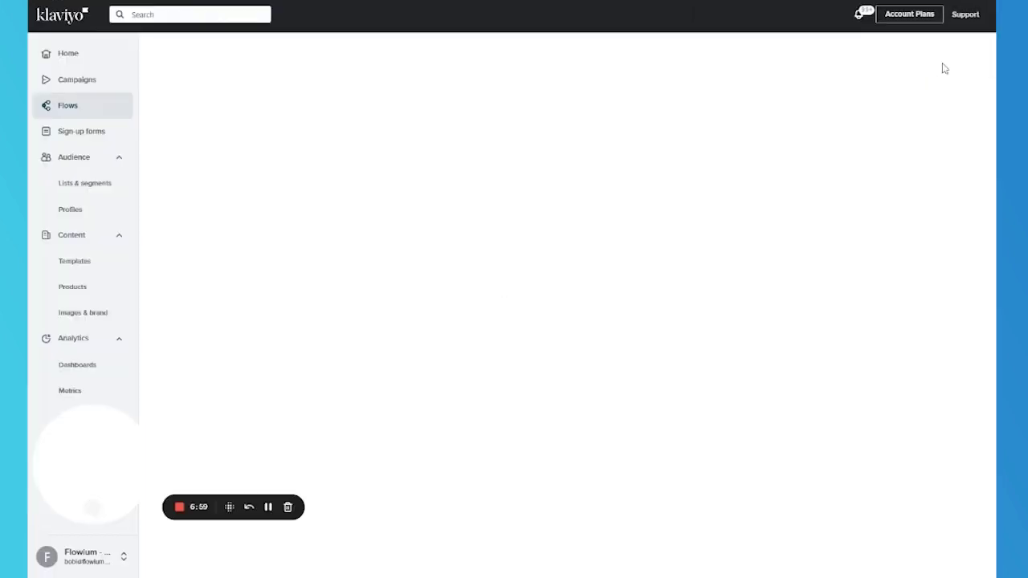
{"action": "left_click", "coordinate": [944, 56]}
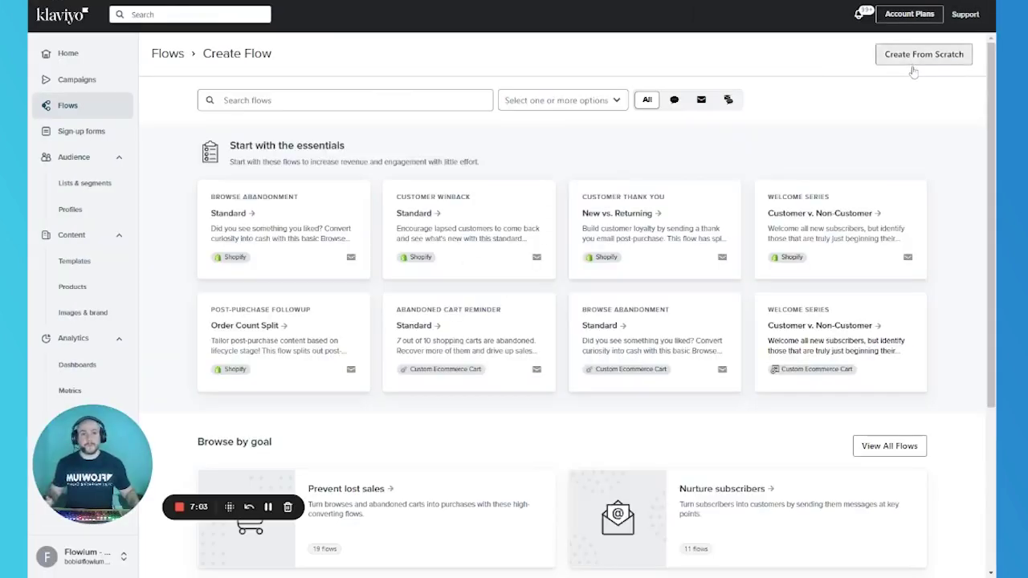
{"action": "left_click", "coordinate": [914, 59]}
{"action": "type", "text": "01 test"}
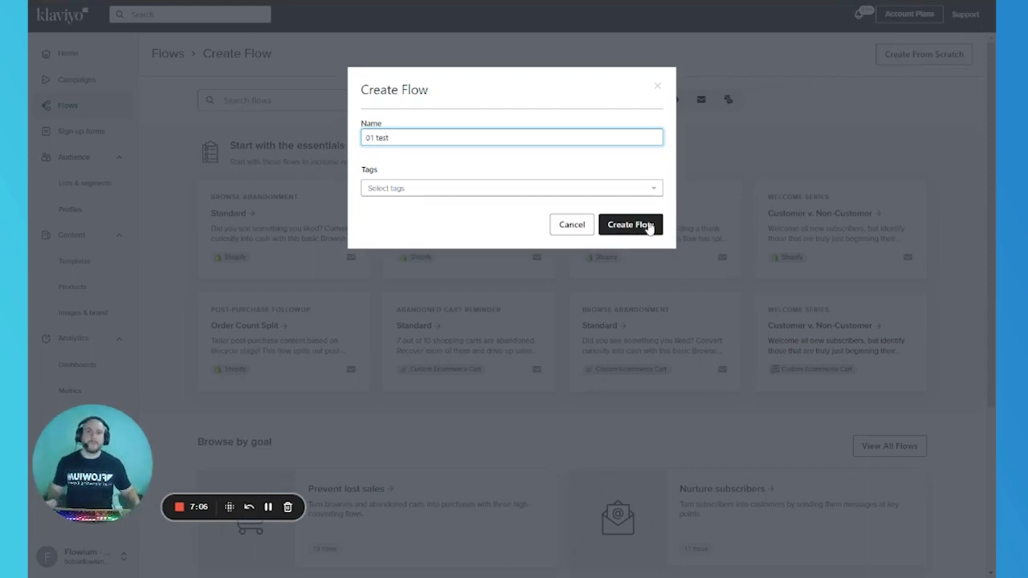
{"action": "left_click", "coordinate": [647, 226]}
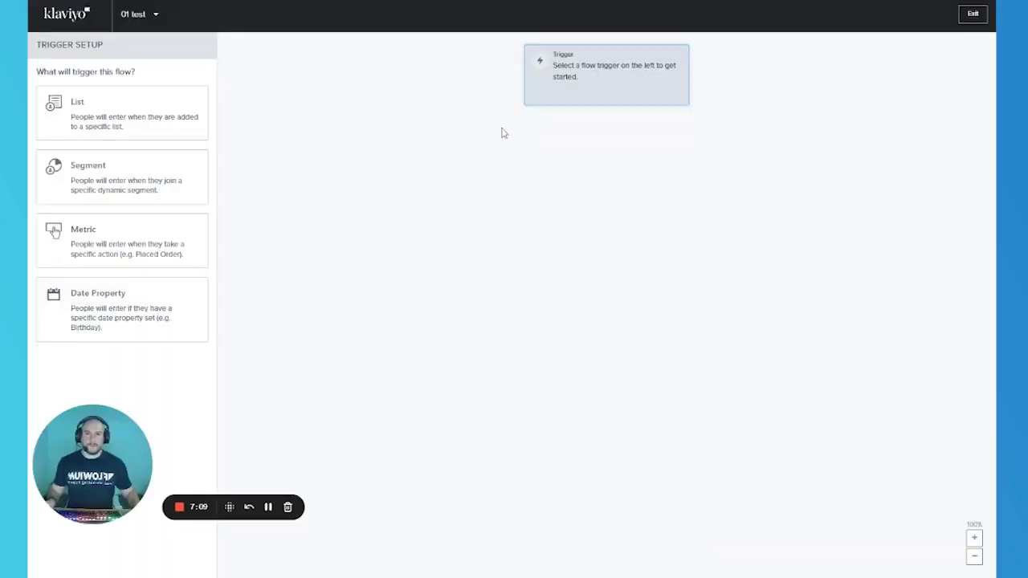
Step: Set the flow trigger to subscribing to the list Preview List and save the trigger setup
{"action": "left_click", "coordinate": [140, 128]}
{"action": "left_click", "coordinate": [126, 151]}
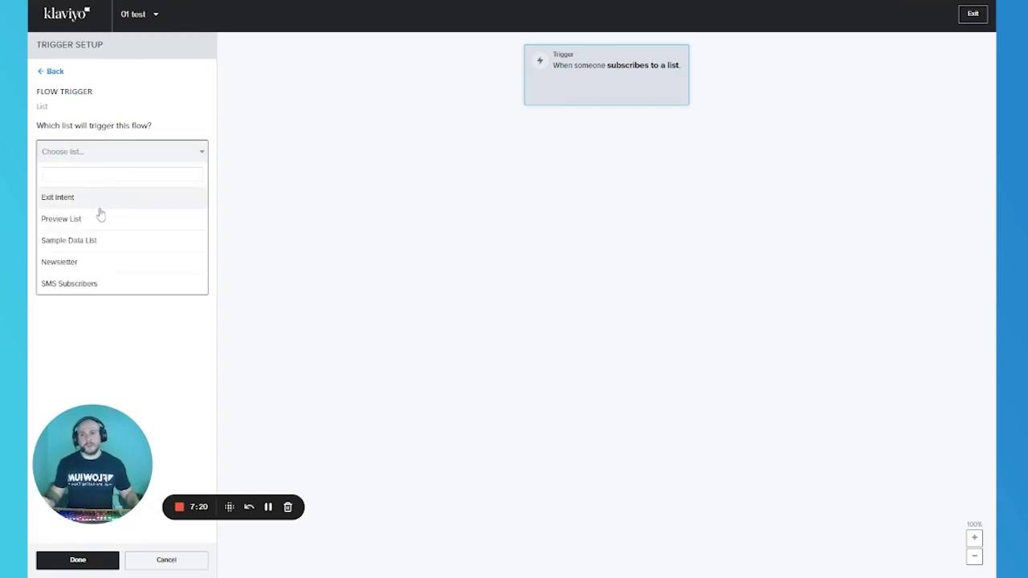
{"action": "left_click", "coordinate": [101, 215]}
{"action": "left_click", "coordinate": [94, 558]}
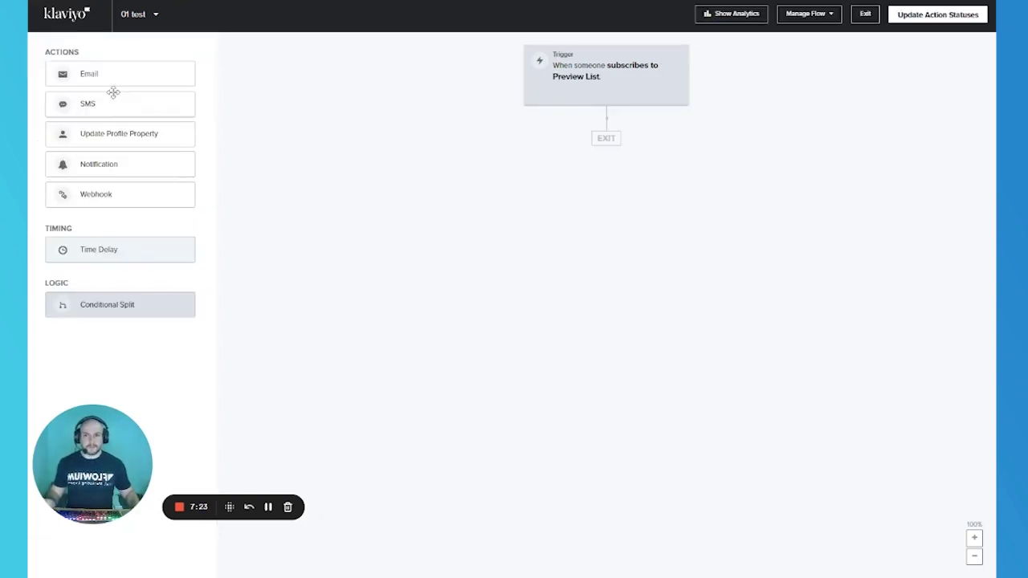
Step: Add an email directly after the Preview List trigger and clone it so two emails follow each other
{"action": "left_click_drag", "start_coordinate": [114, 85], "coordinate": [650, 156]}
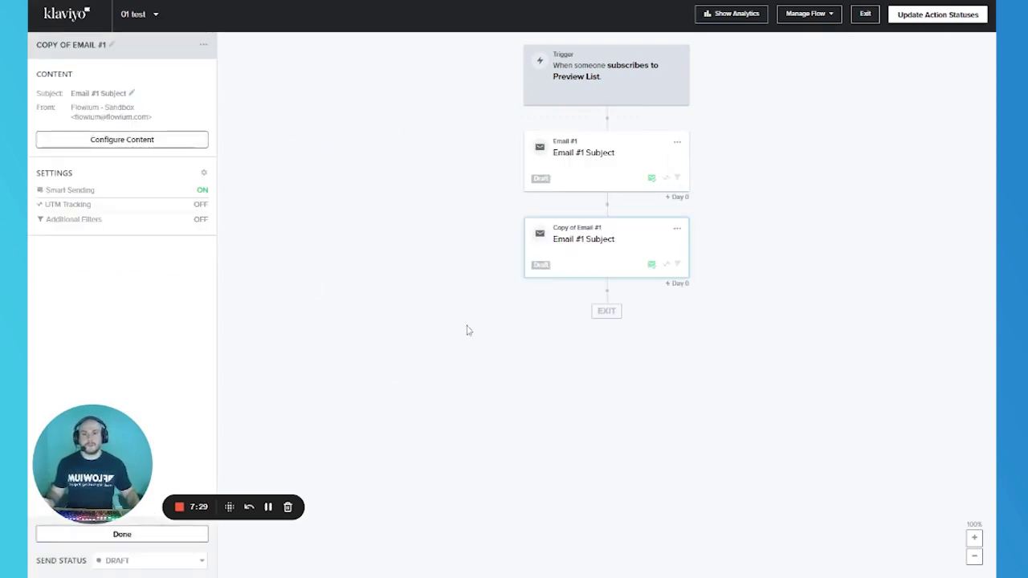
{"action": "left_click", "coordinate": [138, 535]}
Step: Add a time delay of 2 hours between the trigger and Email #1 and save it
{"action": "left_click_drag", "start_coordinate": [181, 249], "coordinate": [474, 153]}
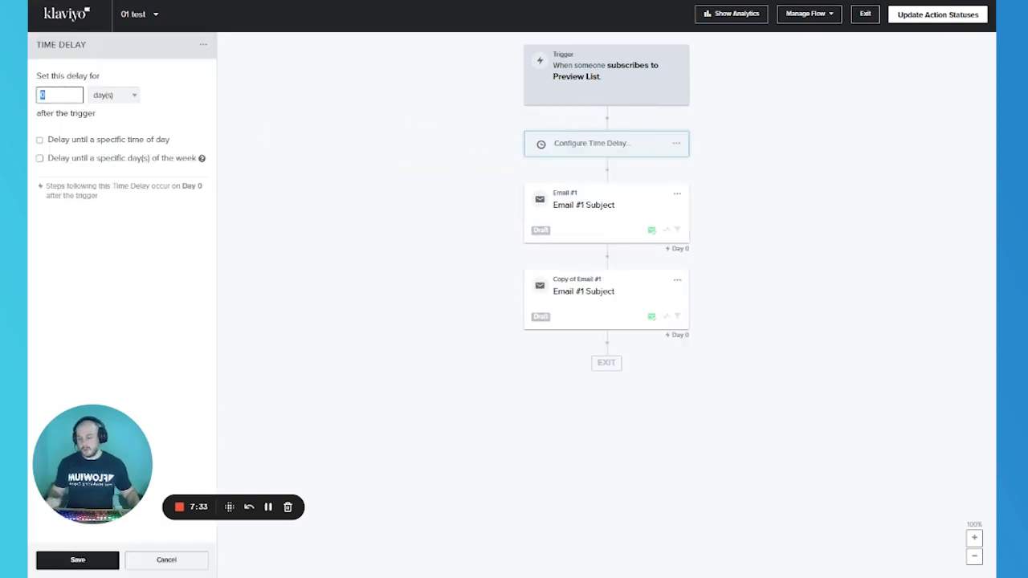
{"action": "type", "text": "2"}
{"action": "left_click", "coordinate": [106, 96]}
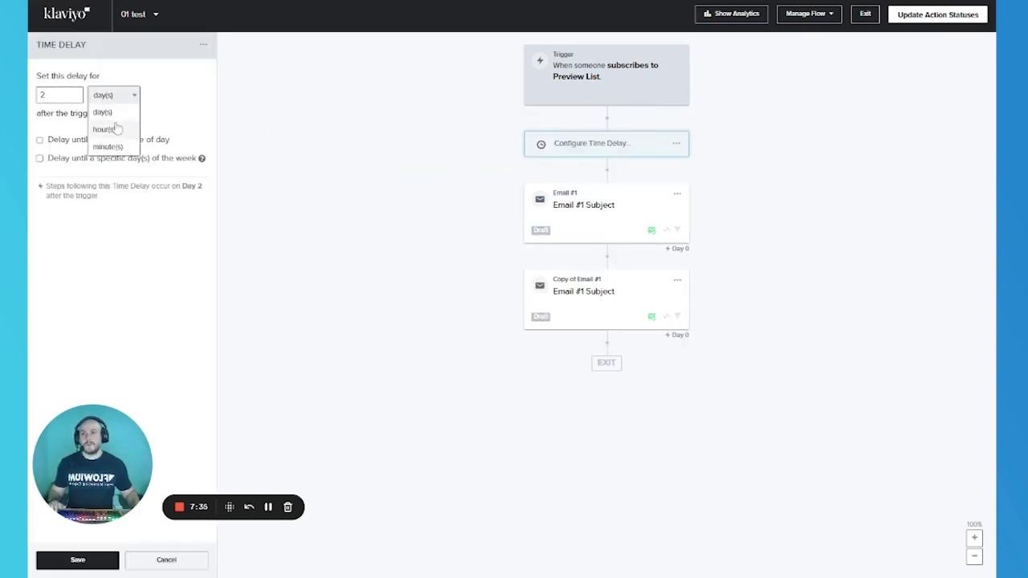
{"action": "left_click", "coordinate": [114, 124]}
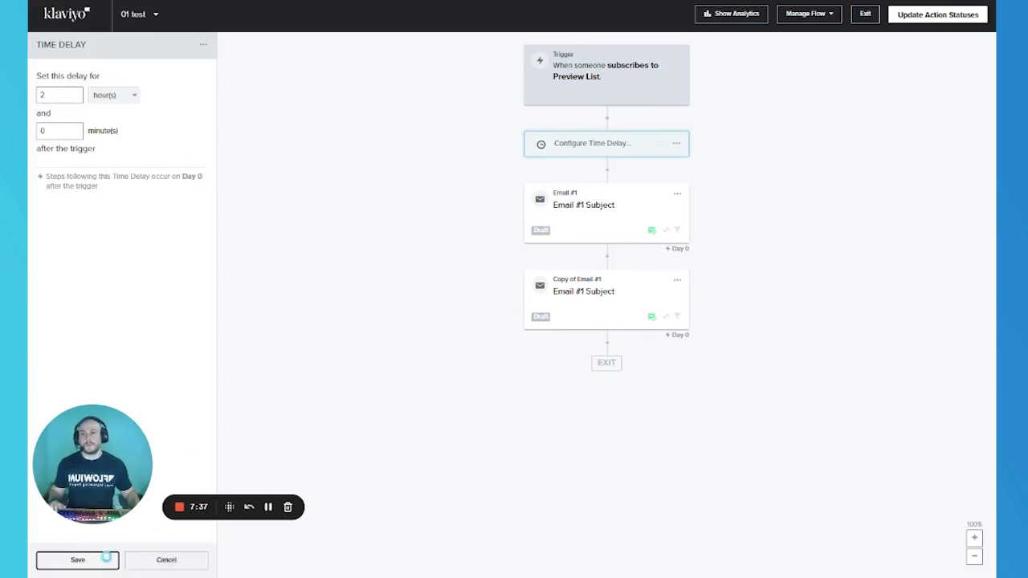
{"action": "left_click", "coordinate": [104, 558]}
Step: Add a time delay of 2 days between Email #1 and its copy and save it
{"action": "left_click_drag", "start_coordinate": [135, 248], "coordinate": [514, 265]}
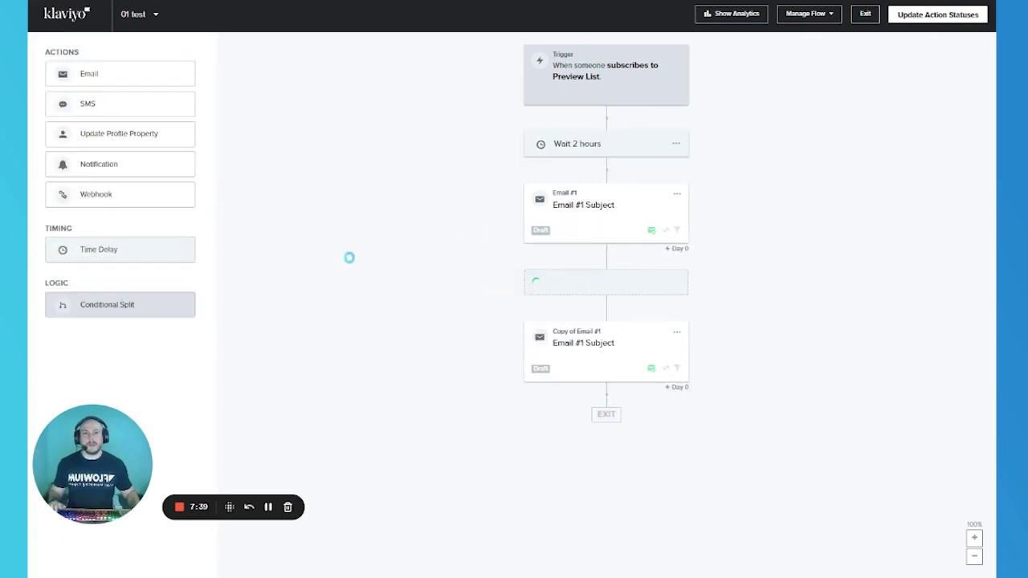
{"action": "type", "text": "2"}
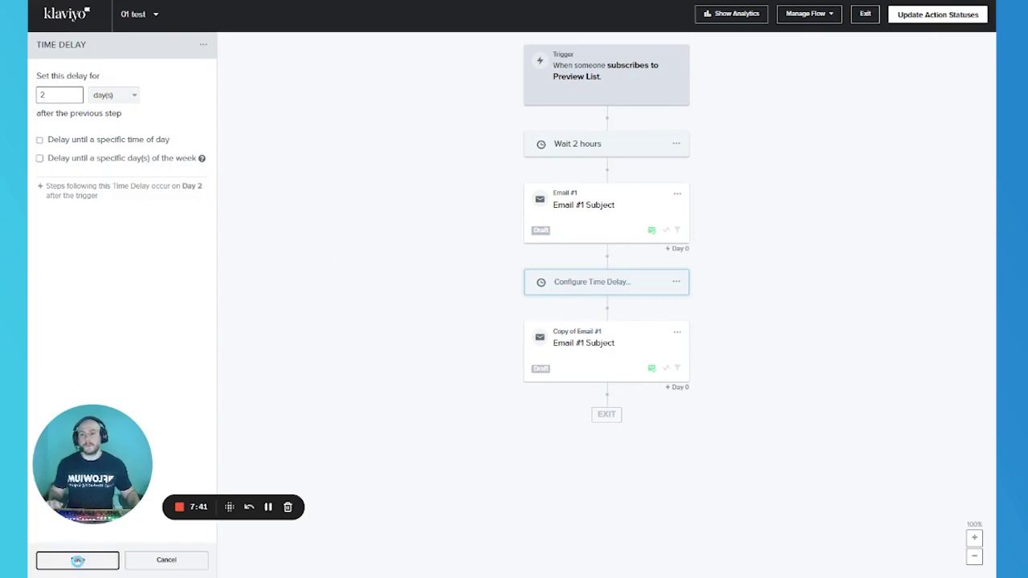
{"action": "left_click", "coordinate": [77, 559]}
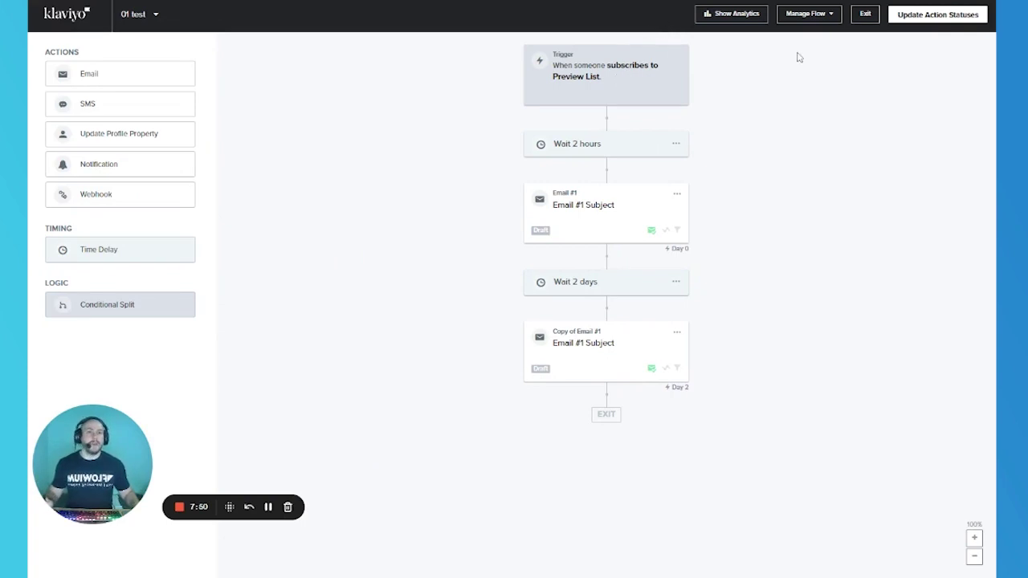
Step: Examine both scheduling options for back-populating flow recipients, and close the dialog without back-populating
{"action": "left_click", "coordinate": [819, 16]}
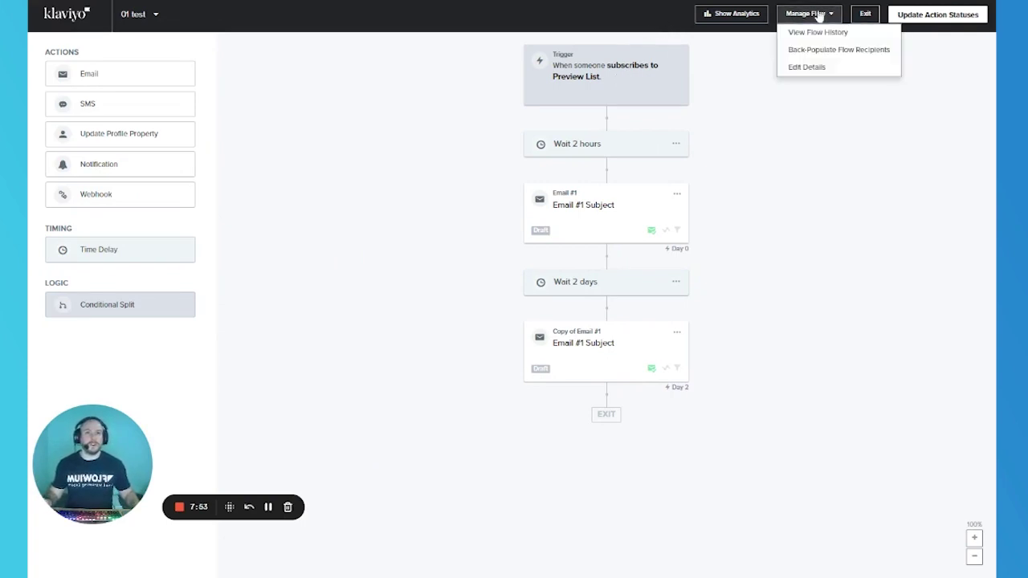
{"action": "left_click", "coordinate": [837, 51]}
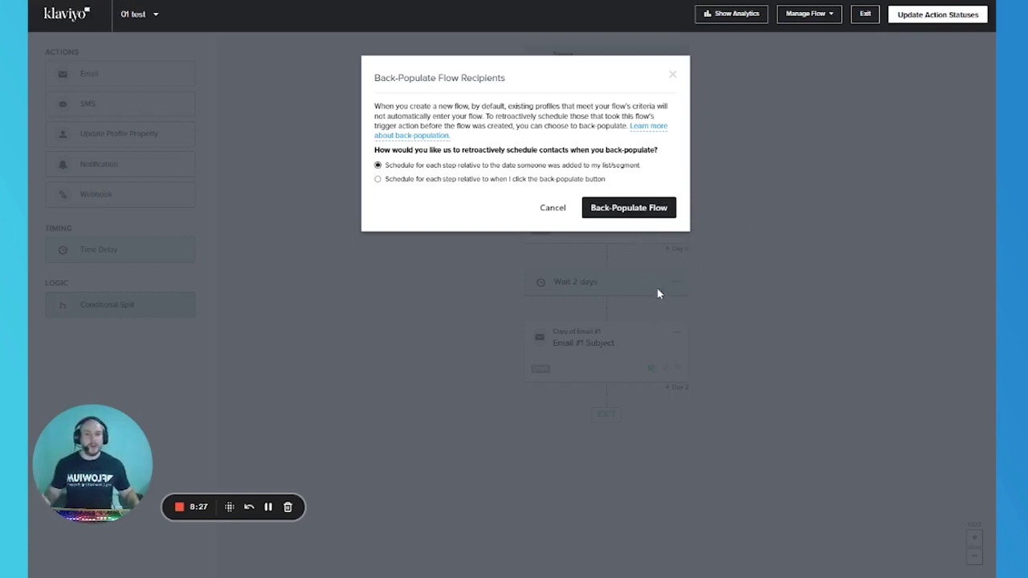
{"action": "left_click", "coordinate": [453, 181]}
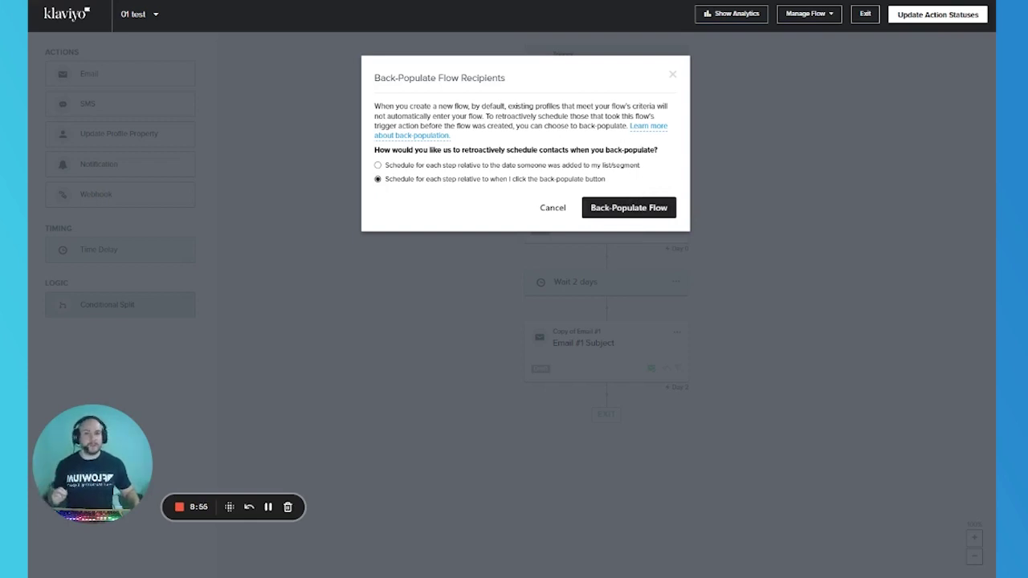
{"action": "left_click", "coordinate": [672, 75]}
Step: Examine the trigger, both time delays, Email #1 and its copy in the order recipients pass through them
{"action": "left_click", "coordinate": [609, 94]}
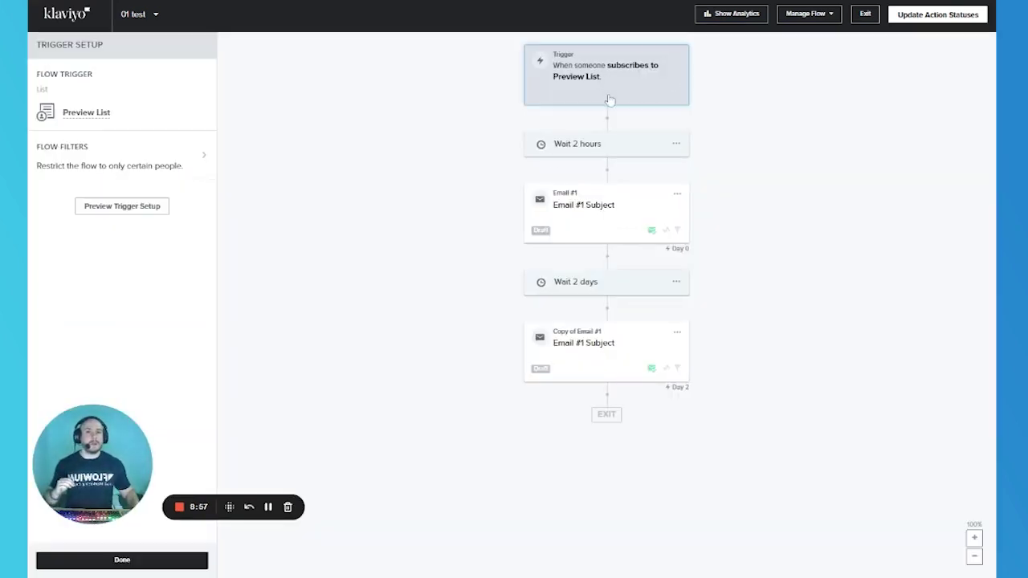
{"action": "left_click", "coordinate": [578, 149]}
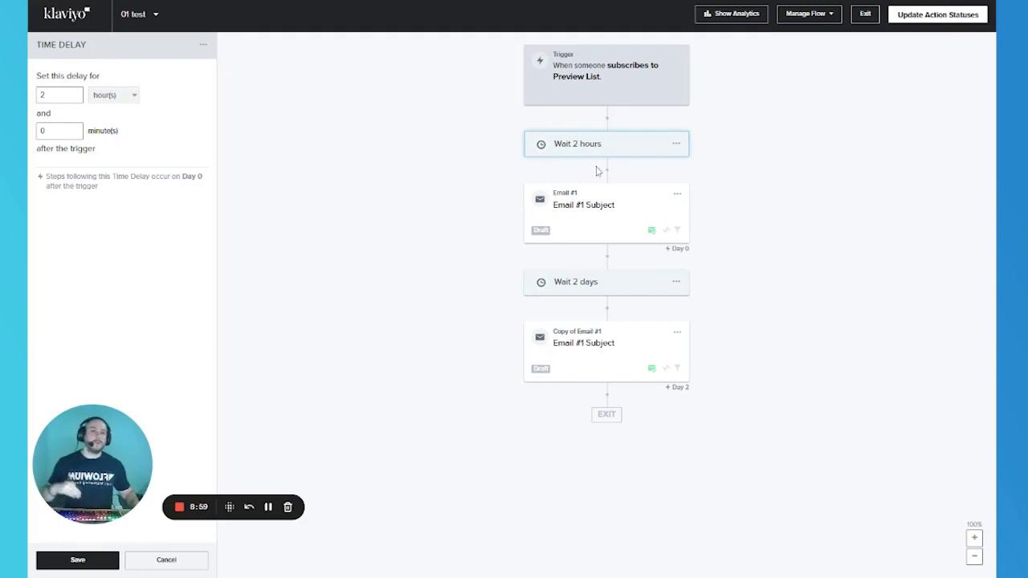
{"action": "left_click", "coordinate": [589, 207]}
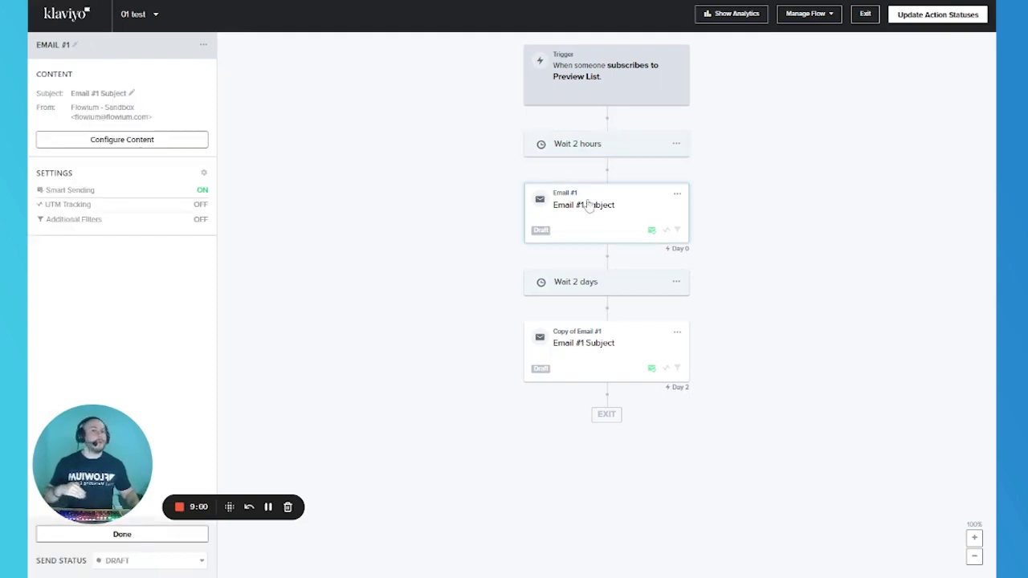
{"action": "left_click", "coordinate": [593, 286]}
{"action": "left_click", "coordinate": [581, 355]}
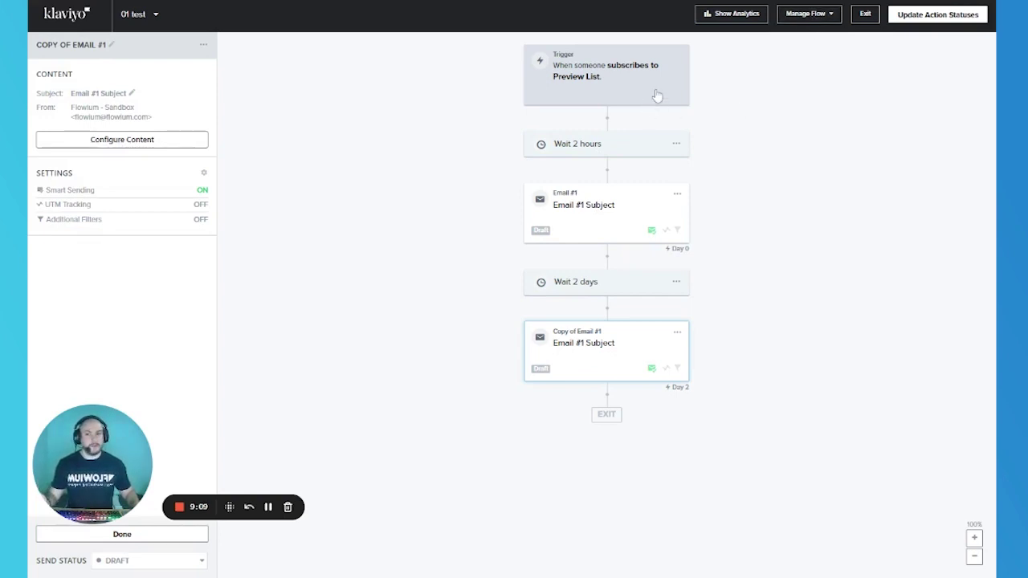
{"action": "left_click", "coordinate": [599, 147]}
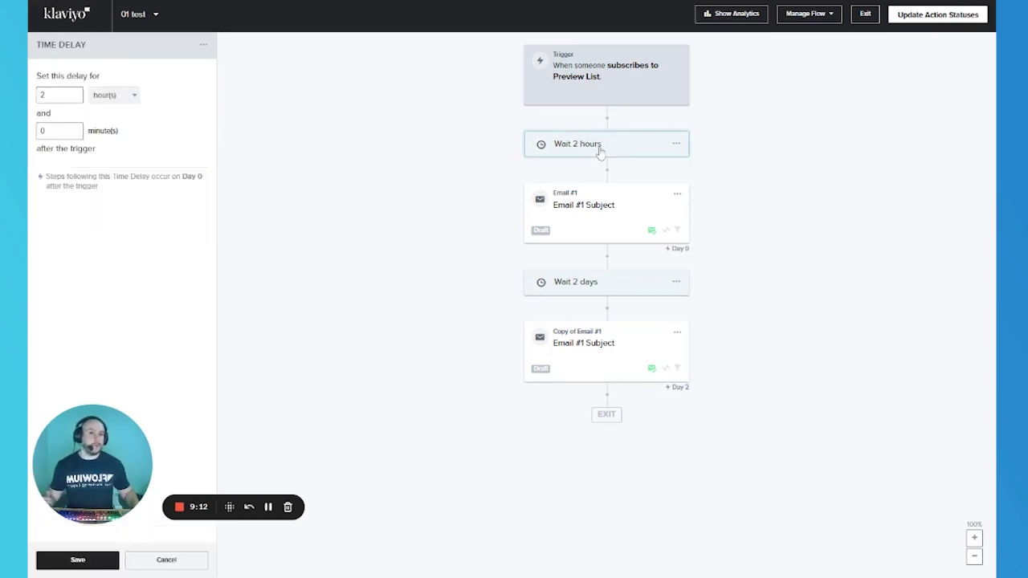
{"action": "left_click", "coordinate": [612, 217]}
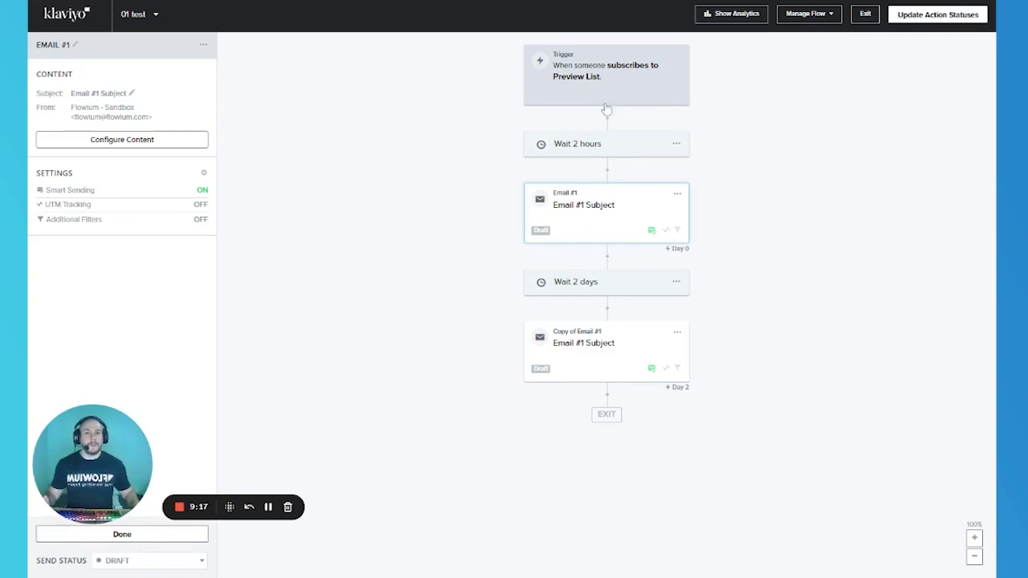
{"action": "left_click", "coordinate": [605, 280]}
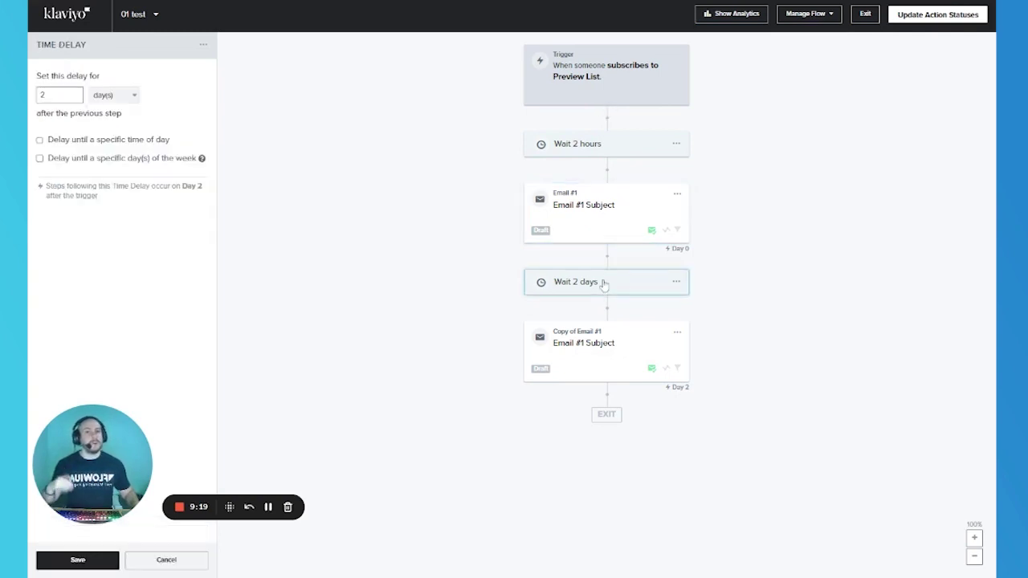
{"action": "left_click", "coordinate": [610, 352]}
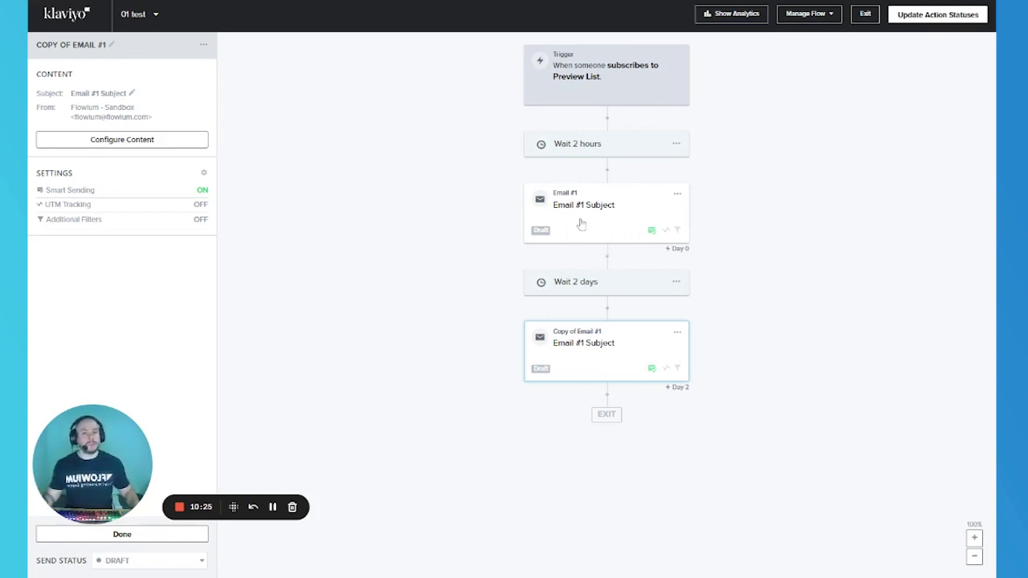
Step: Set the time delay between Email #1 and its copy to 10 days and save it
{"action": "left_click", "coordinate": [614, 287]}
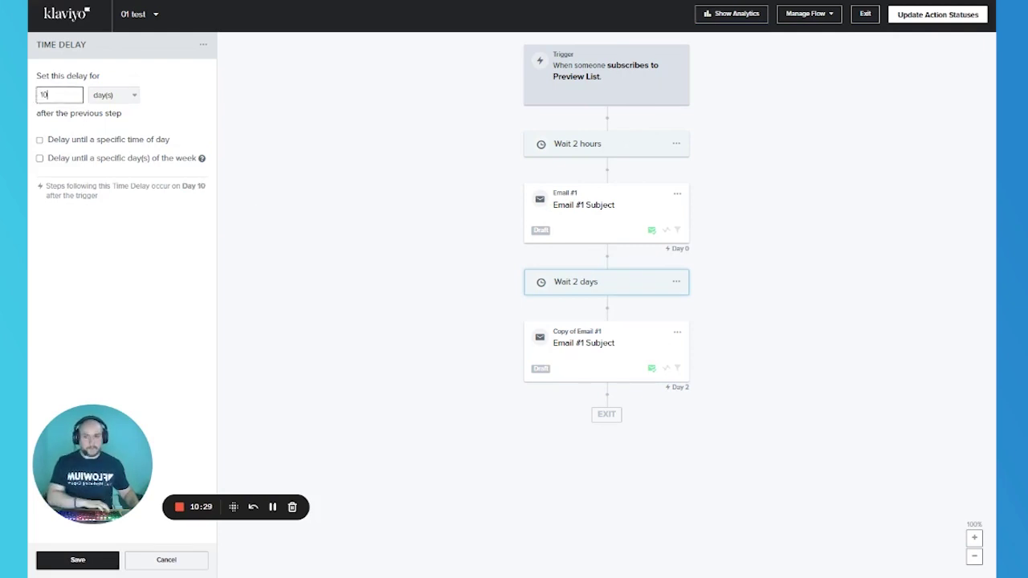
{"action": "left_click", "coordinate": [94, 557]}
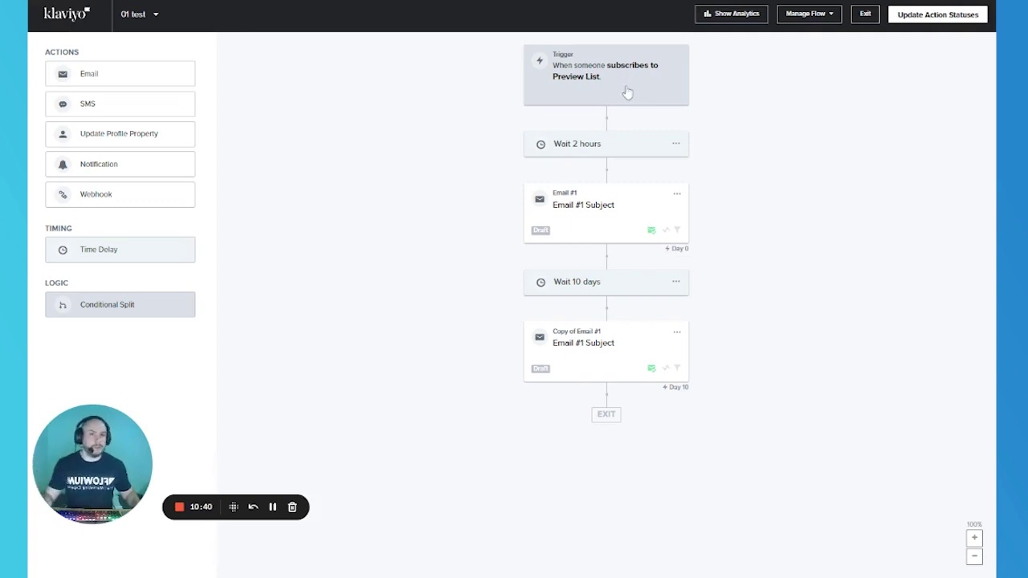
{"action": "left_click", "coordinate": [808, 16]}
{"action": "left_click", "coordinate": [708, 171]}
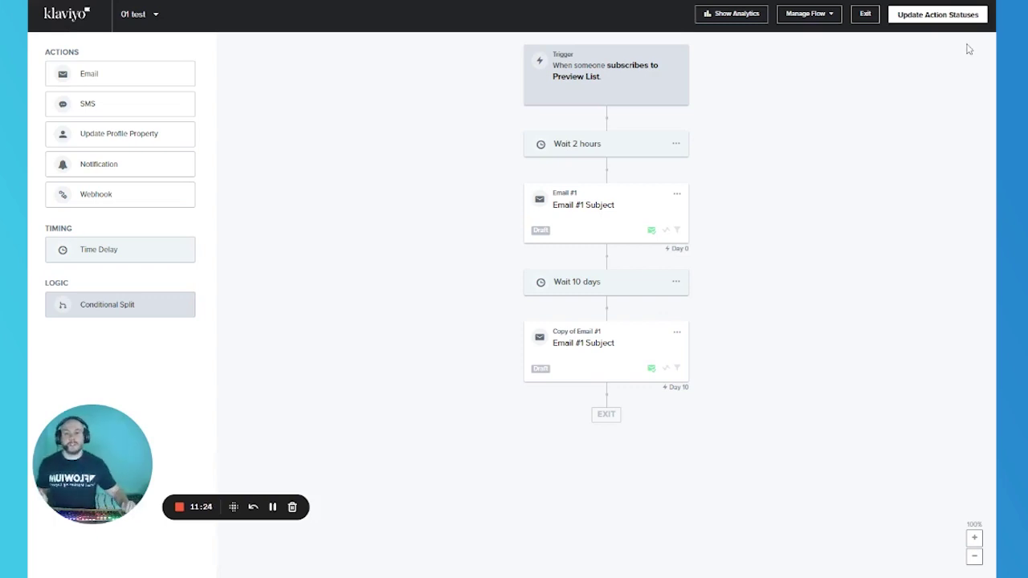
Step: Add a conditional split between Email #1 and the 10-day time delay
{"action": "left_click_drag", "start_coordinate": [160, 307], "coordinate": [500, 280]}
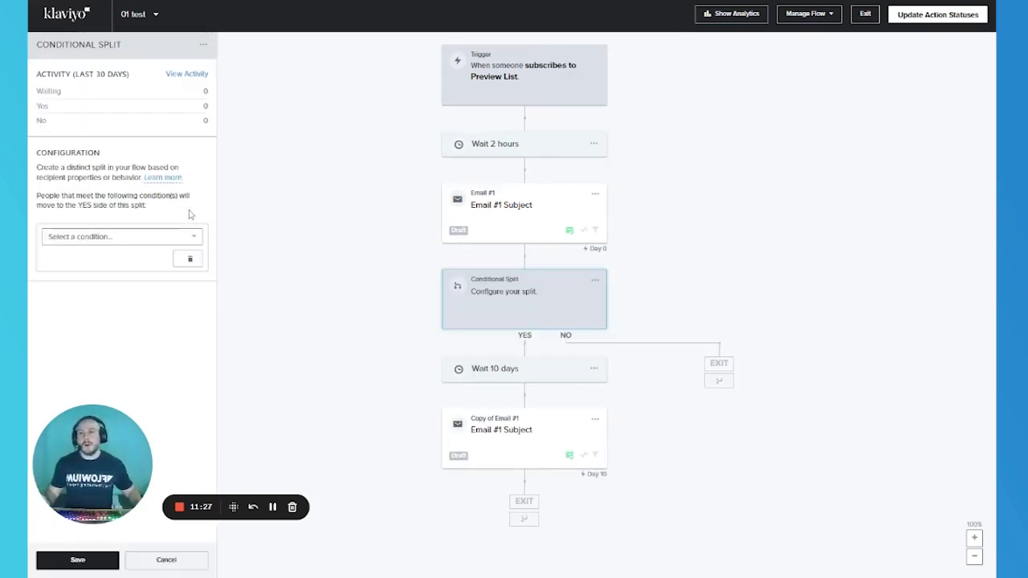
Step: Try to add a trigger flow filter for whether someone is within the EU without choosing a region, and cancel it
{"action": "left_click", "coordinate": [553, 91]}
{"action": "left_click", "coordinate": [122, 126]}
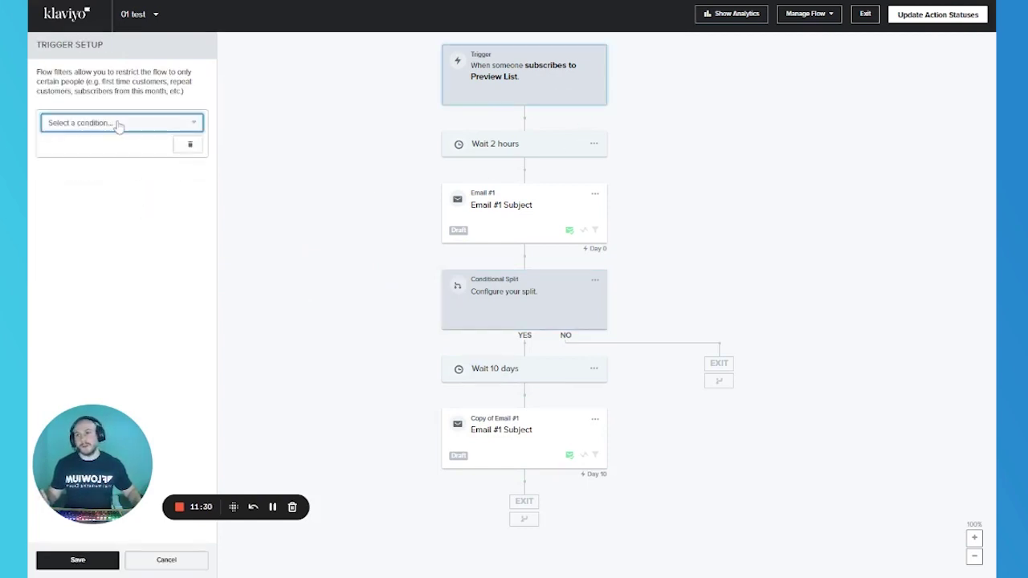
{"action": "left_click", "coordinate": [119, 126]}
{"action": "left_click", "coordinate": [121, 175]}
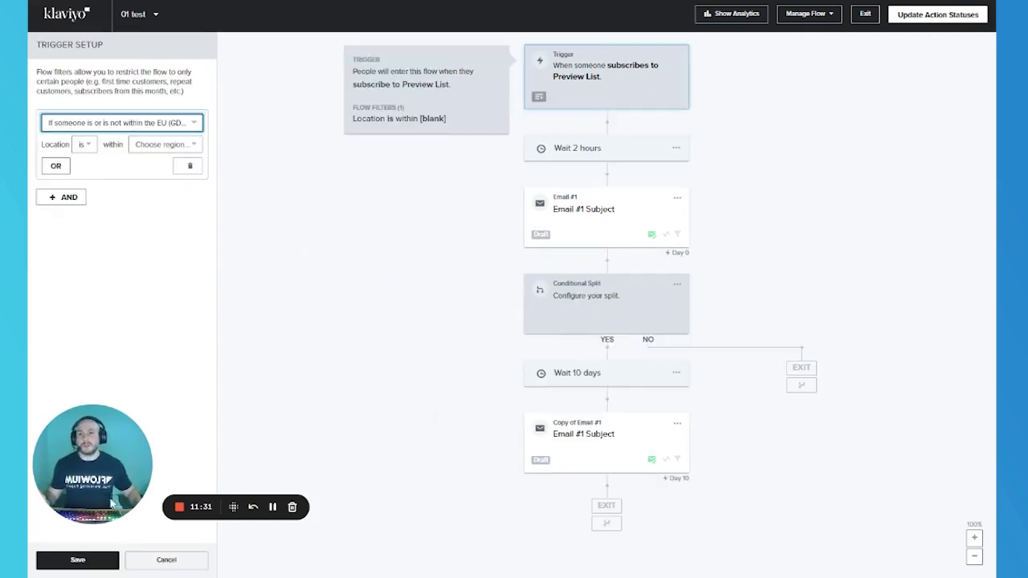
{"action": "left_click", "coordinate": [67, 558]}
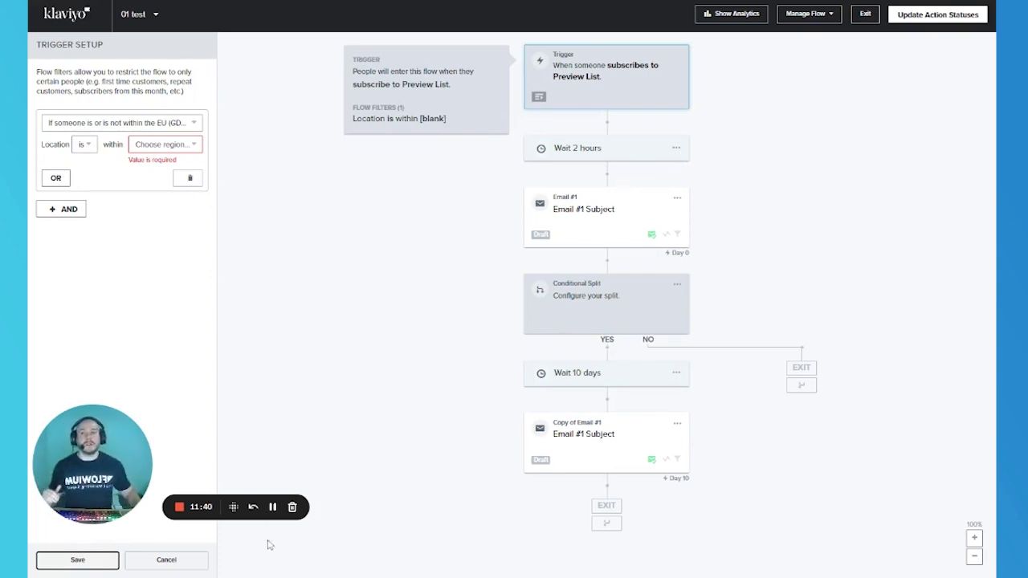
{"action": "left_click", "coordinate": [200, 558]}
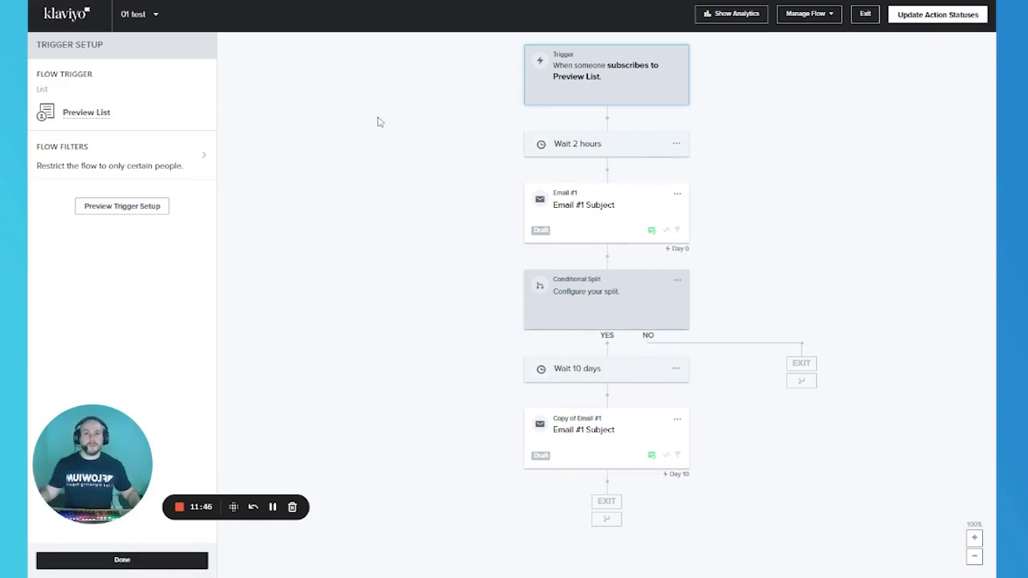
Step: Review the conditional split's configuration below Email #1
{"action": "left_click", "coordinate": [604, 296]}
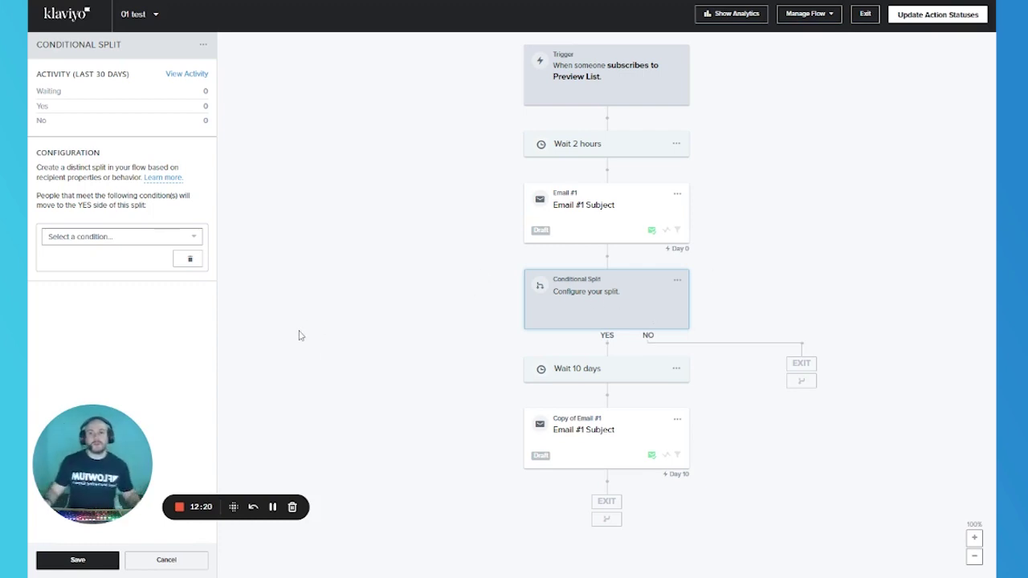
{"action": "left_click", "coordinate": [675, 369]}
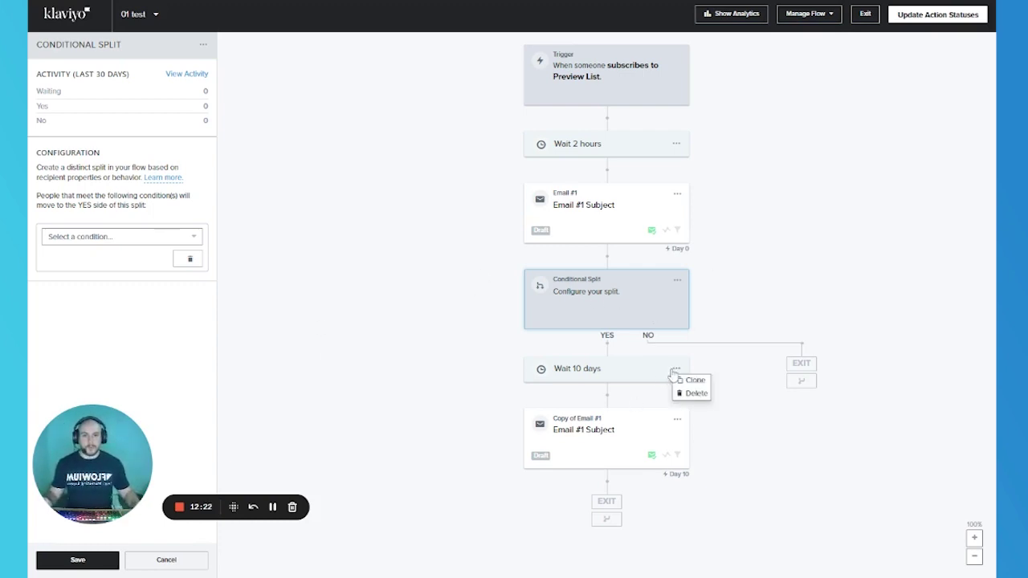
{"action": "left_click", "coordinate": [763, 423]}
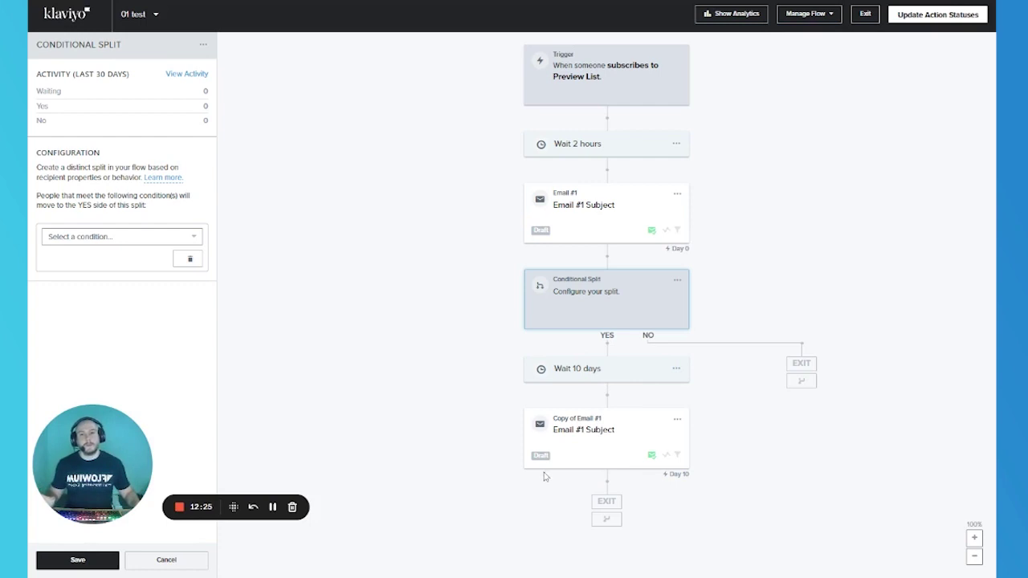
Step: Clone the 10-day time delay on the YES branch and place the copied email between the two delays
{"action": "left_click", "coordinate": [681, 376]}
{"action": "left_click", "coordinate": [677, 369]}
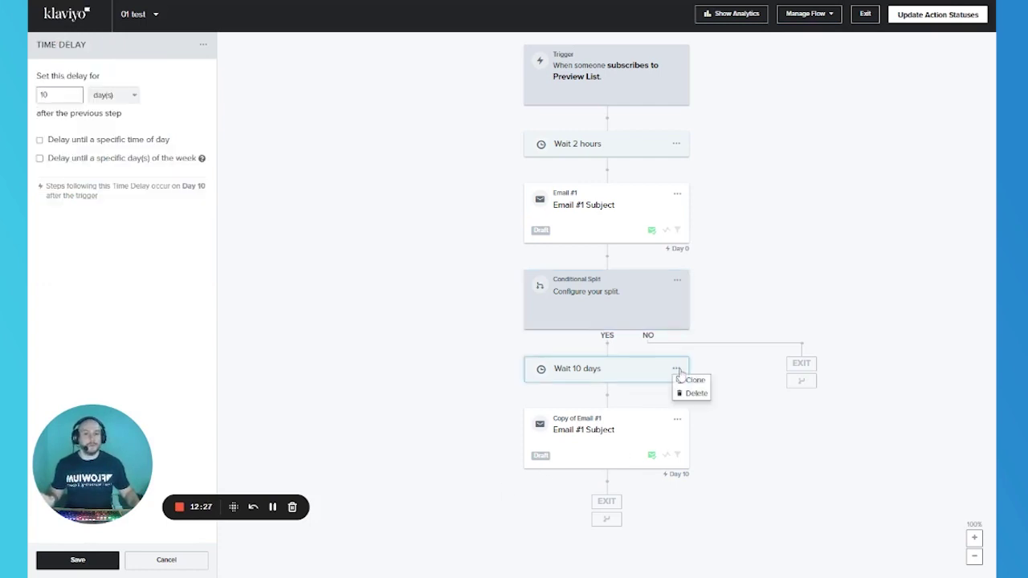
{"action": "left_click", "coordinate": [692, 379]}
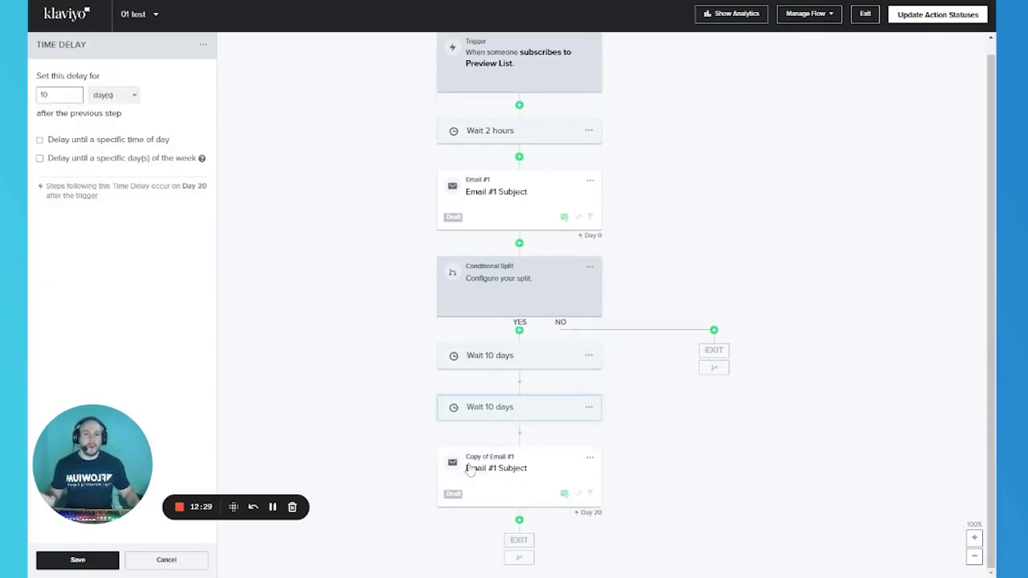
{"action": "mouse_move", "coordinate": [469, 472]}
{"action": "left_mouse_down"}
{"action": "mouse_move", "coordinate": [529, 486]}
{"action": "mouse_move", "coordinate": [518, 491]}
{"action": "left_mouse_up"}
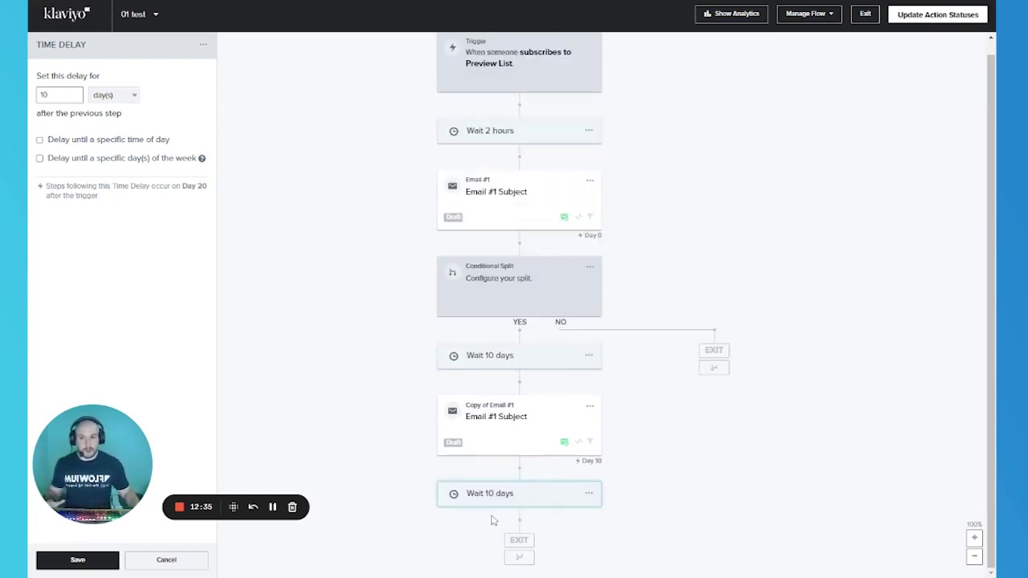
Step: Clone the copied email that sits between the two 10-day delays
{"action": "scroll", "coordinate": [492, 520], "scroll_direction": "up", "scroll_amount": 1}
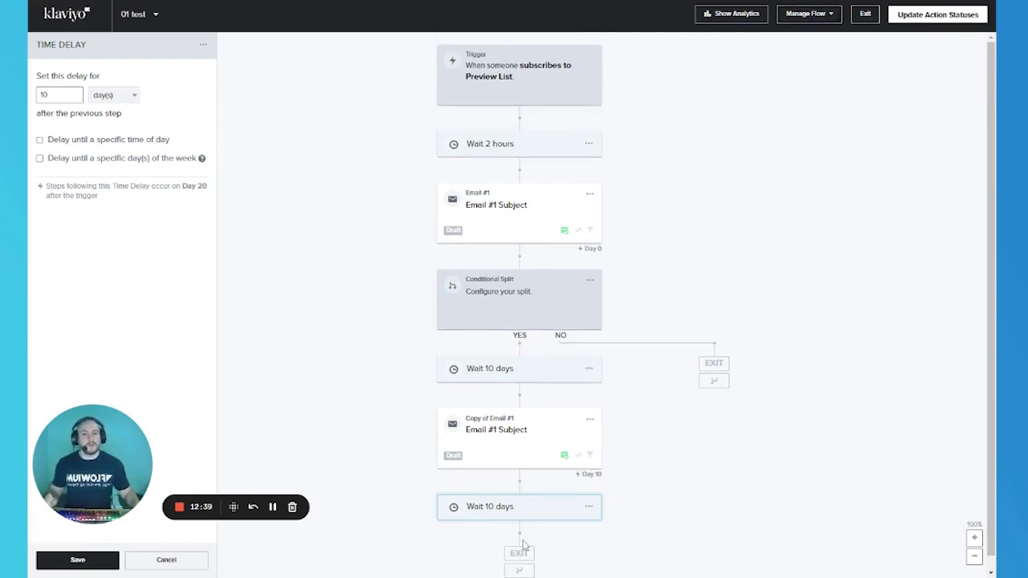
{"action": "left_click", "coordinate": [589, 419]}
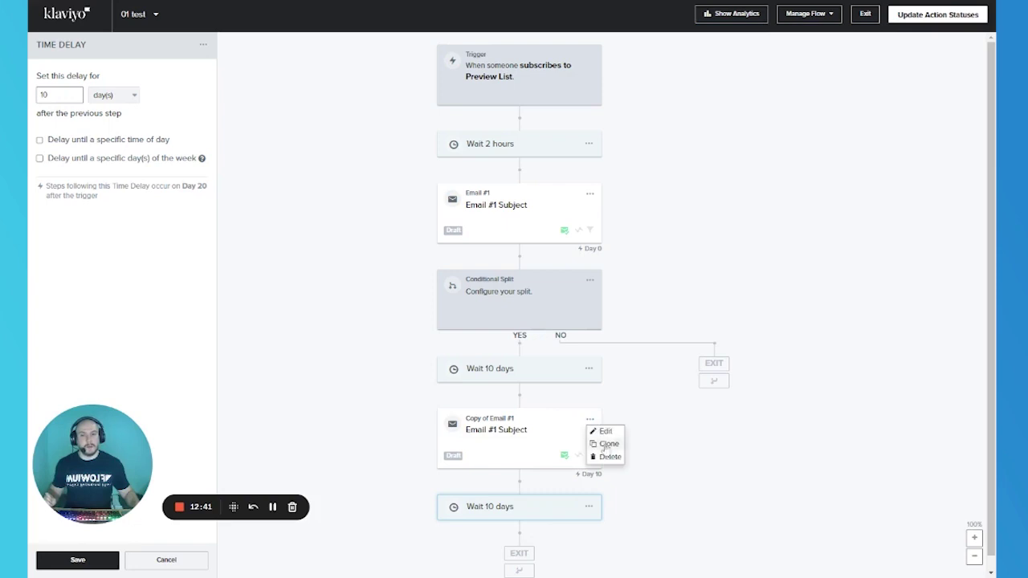
{"action": "scroll", "coordinate": [665, 459], "scroll_direction": "down", "scroll_amount": 3}
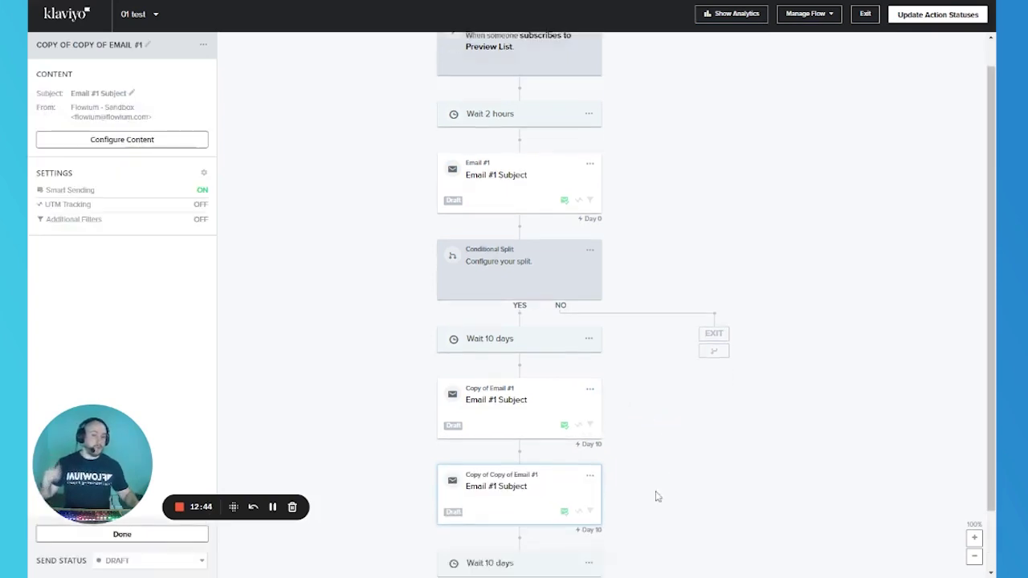
Step: Move the second copied email below the last 10-day delay and open that delay's settings
{"action": "mouse_move", "coordinate": [509, 429]}
{"action": "left_mouse_down"}
{"action": "mouse_move", "coordinate": [501, 455]}
{"action": "mouse_move", "coordinate": [525, 491]}
{"action": "left_mouse_up"}
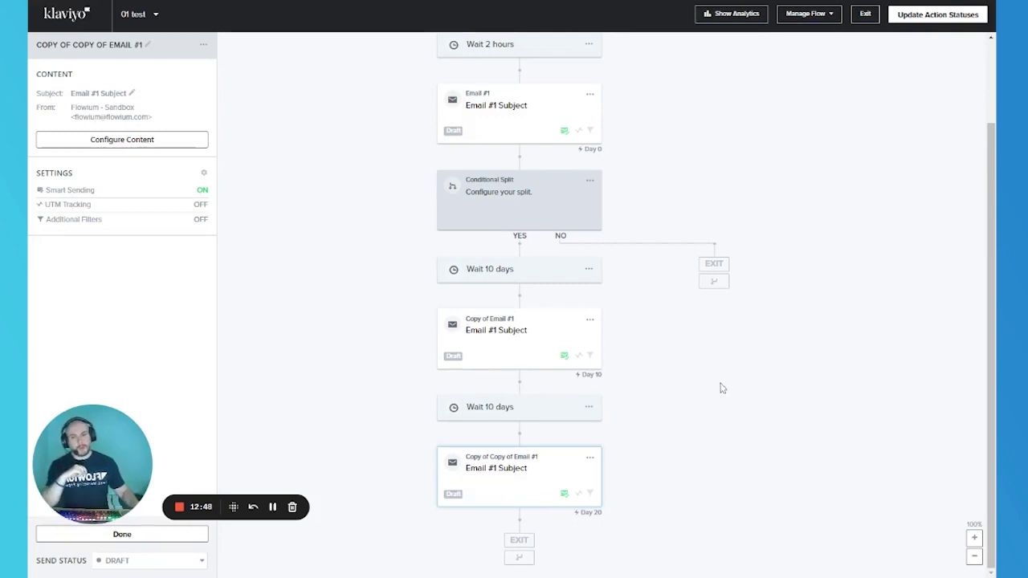
{"action": "left_click", "coordinate": [530, 478]}
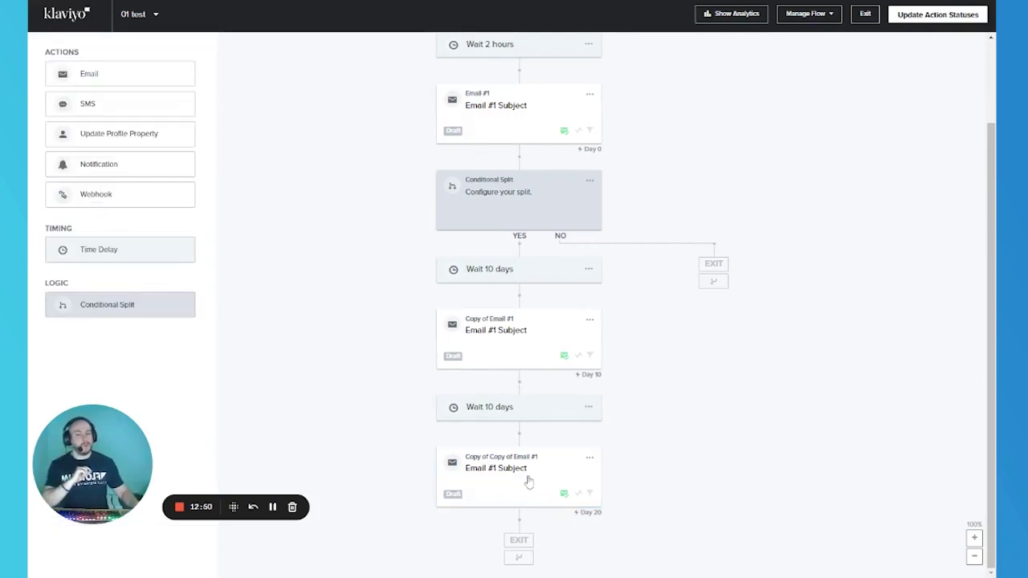
{"action": "left_click", "coordinate": [509, 407]}
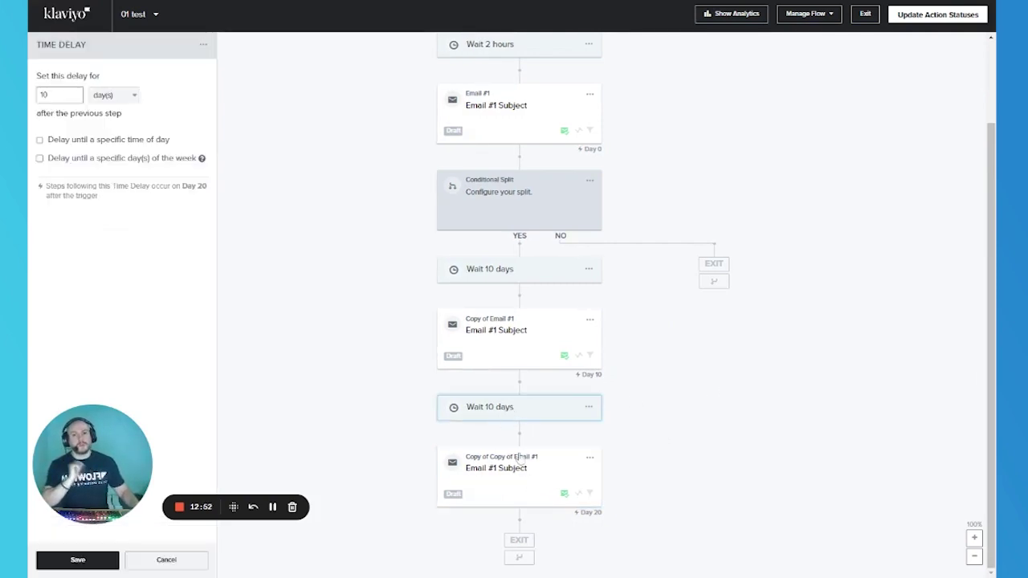
Step: Clone the email below the second 10-day delay and delete the new copy
{"action": "left_click", "coordinate": [589, 457]}
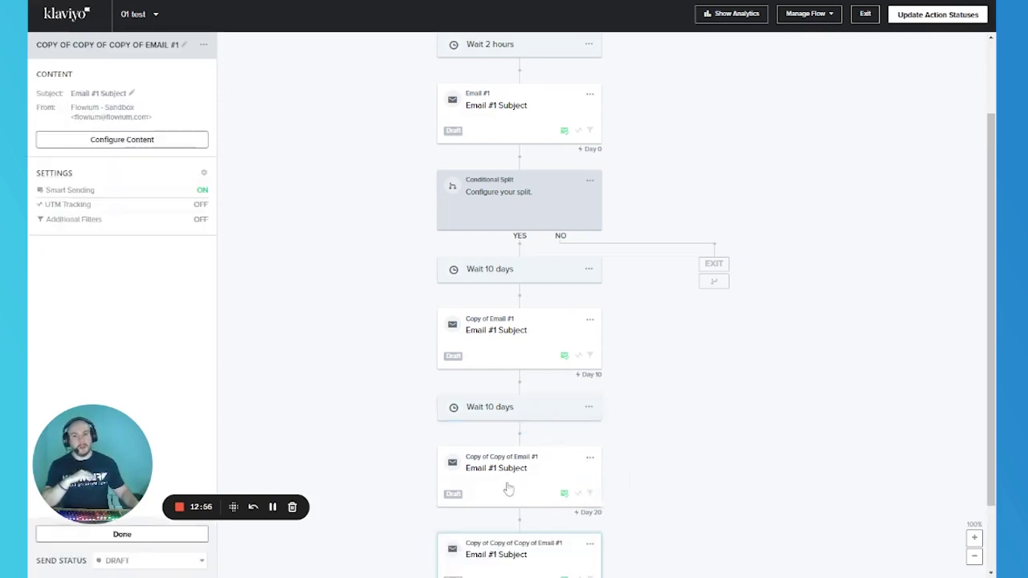
{"action": "scroll", "coordinate": [614, 496], "scroll_direction": "down", "scroll_amount": 2}
{"action": "left_click", "coordinate": [590, 457]}
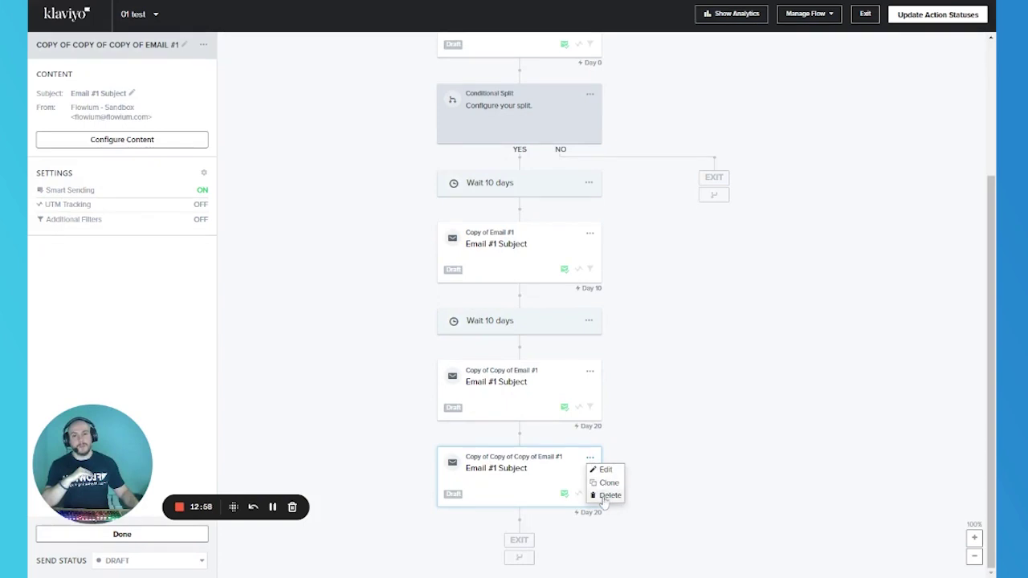
{"action": "left_click", "coordinate": [610, 495]}
{"action": "left_click", "coordinate": [647, 183]}
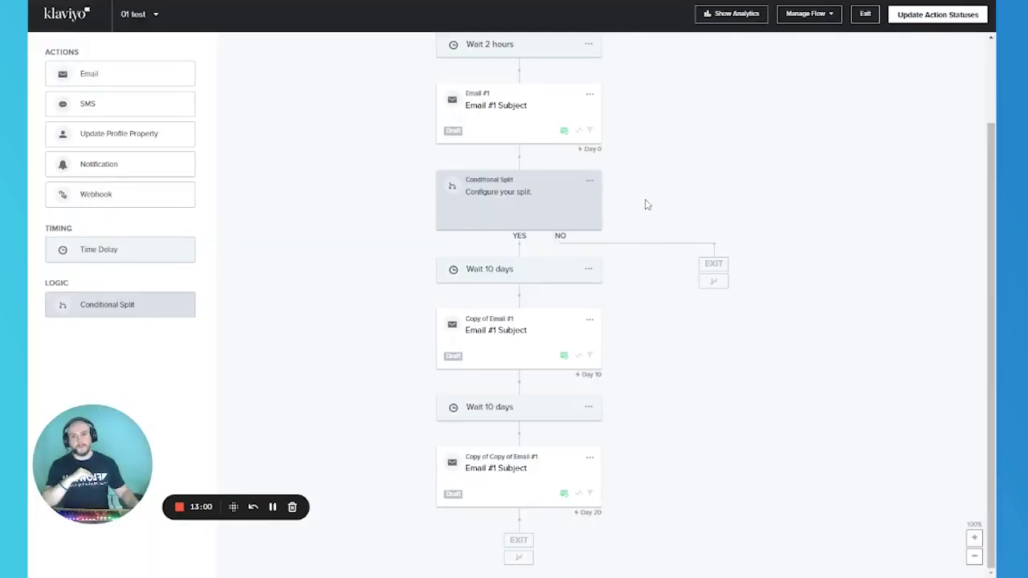
Step: Delete the copied email below the second 10-day delay on the YES branch
{"action": "left_click", "coordinate": [589, 457]}
{"action": "left_click", "coordinate": [609, 494]}
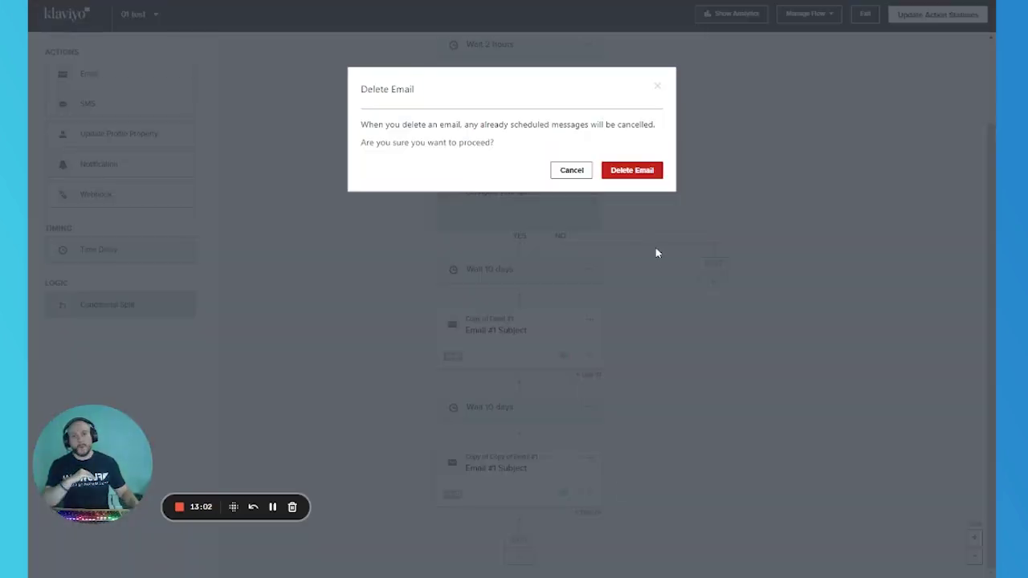
{"action": "left_click", "coordinate": [634, 176]}
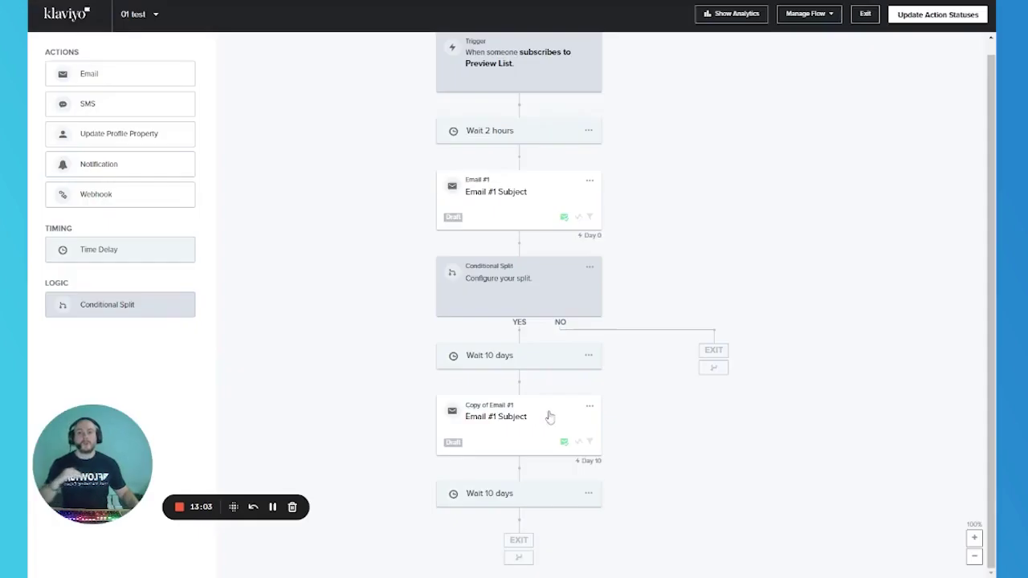
Step: Review the settings of both 10-day delays and the copied email between them
{"action": "left_click", "coordinate": [507, 496]}
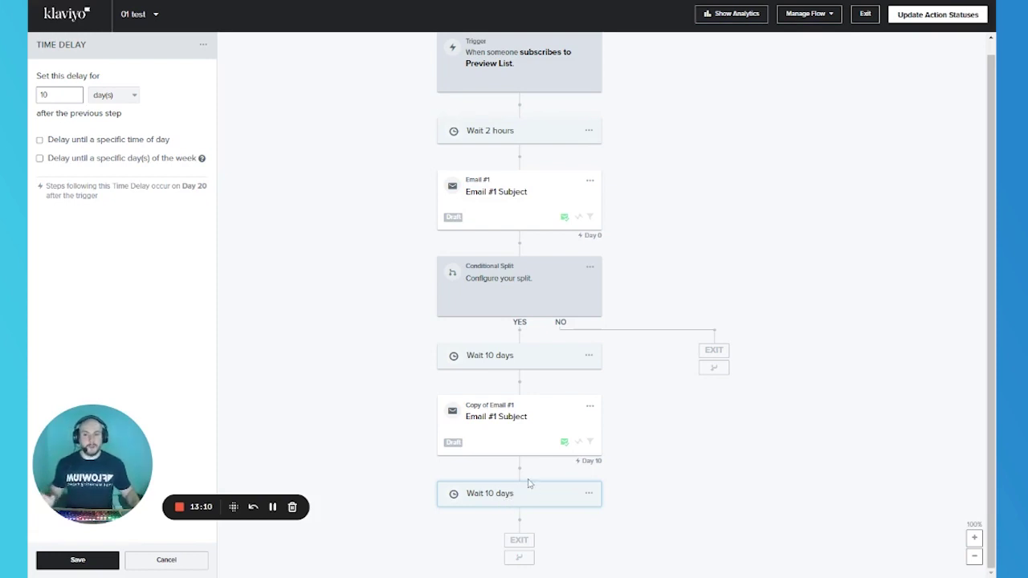
{"action": "left_click", "coordinate": [542, 361]}
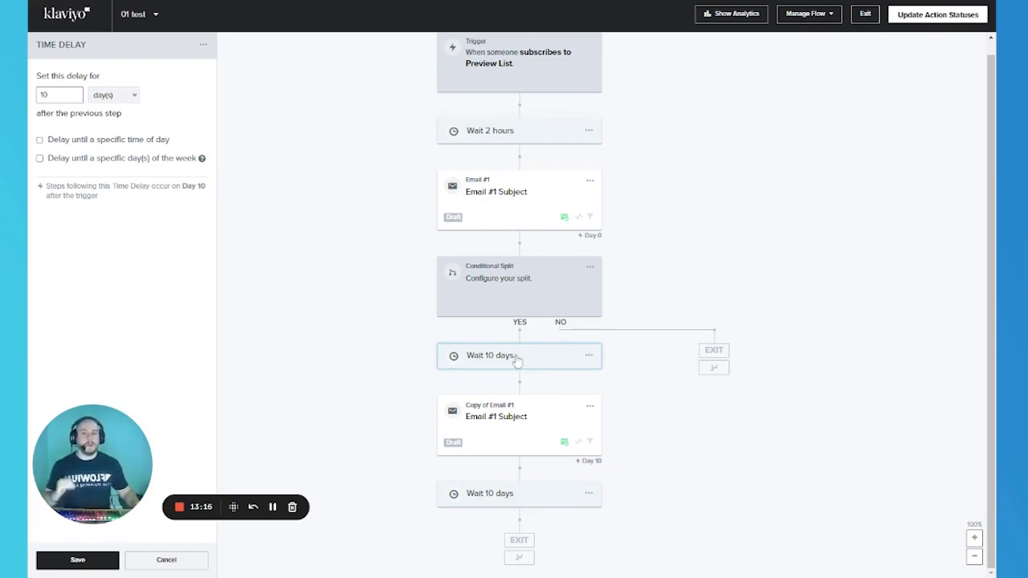
{"action": "left_click", "coordinate": [517, 413]}
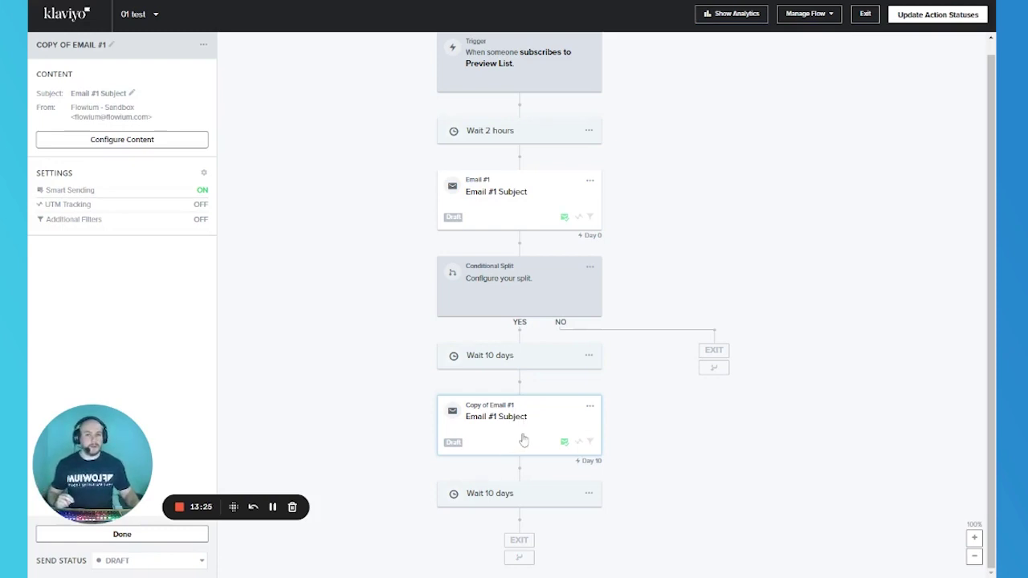
Step: Delete the last 10-day time delay at the end of the YES branch
{"action": "left_click", "coordinate": [511, 496]}
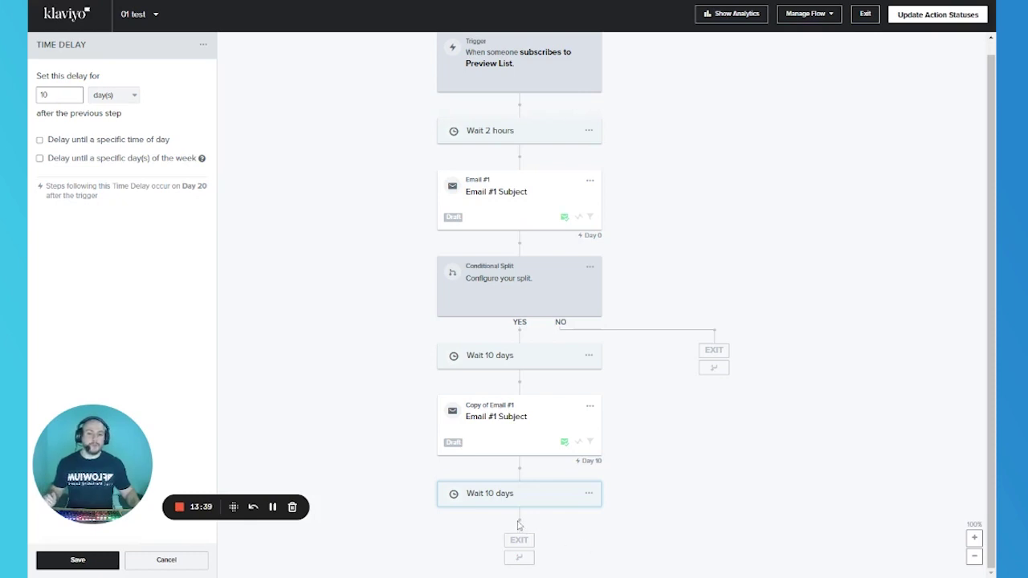
{"action": "left_click", "coordinate": [590, 495]}
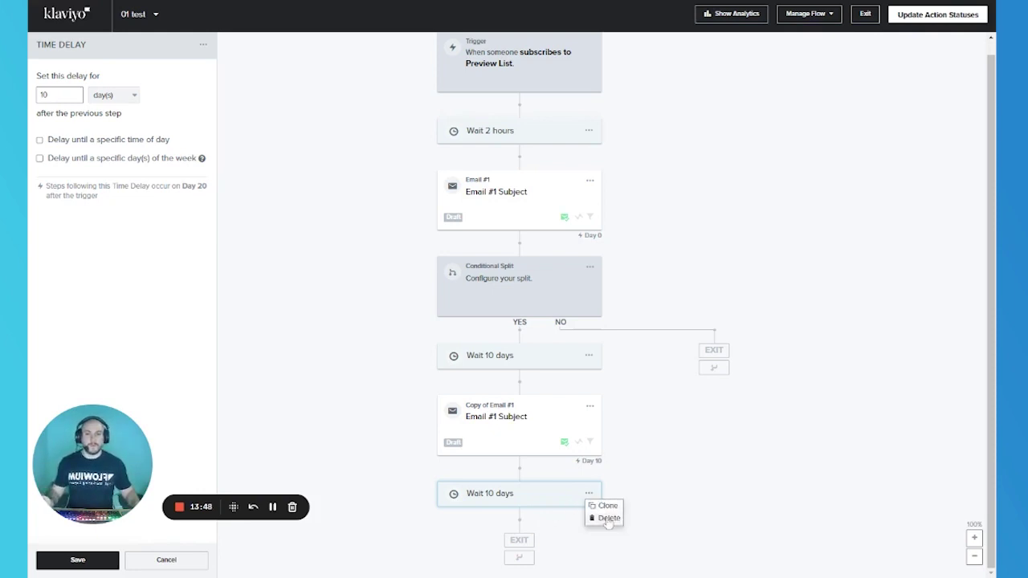
{"action": "left_click", "coordinate": [608, 520]}
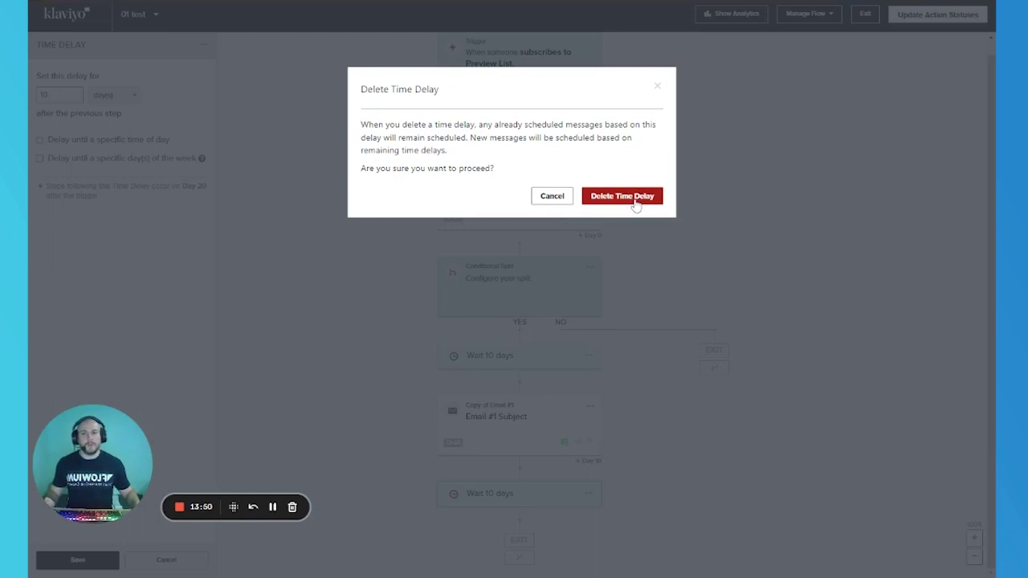
{"action": "left_click", "coordinate": [636, 205]}
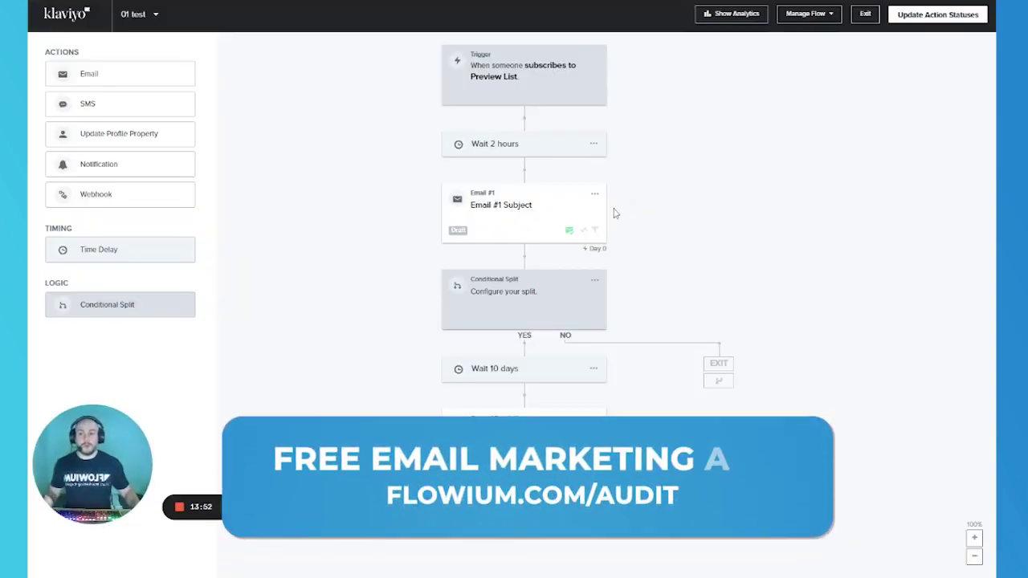